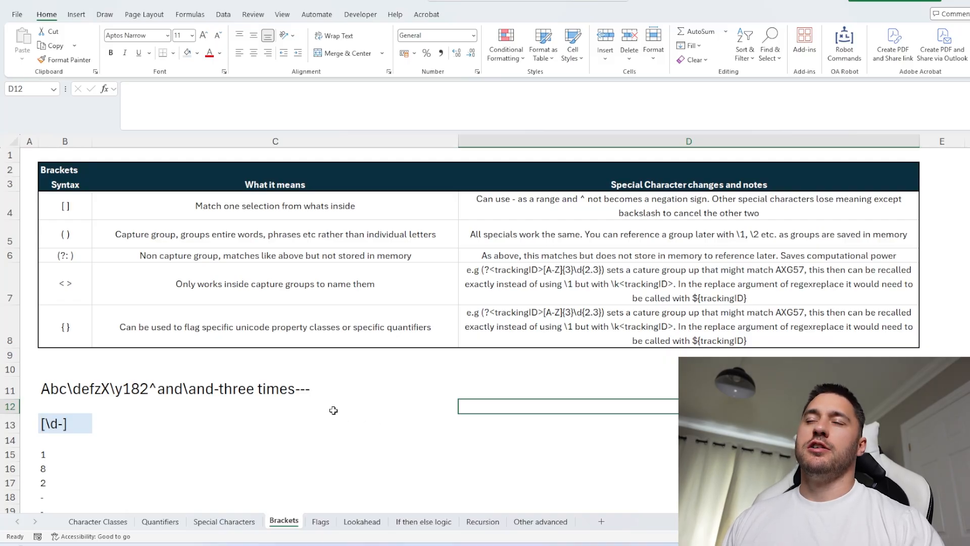
left_click(47, 419)
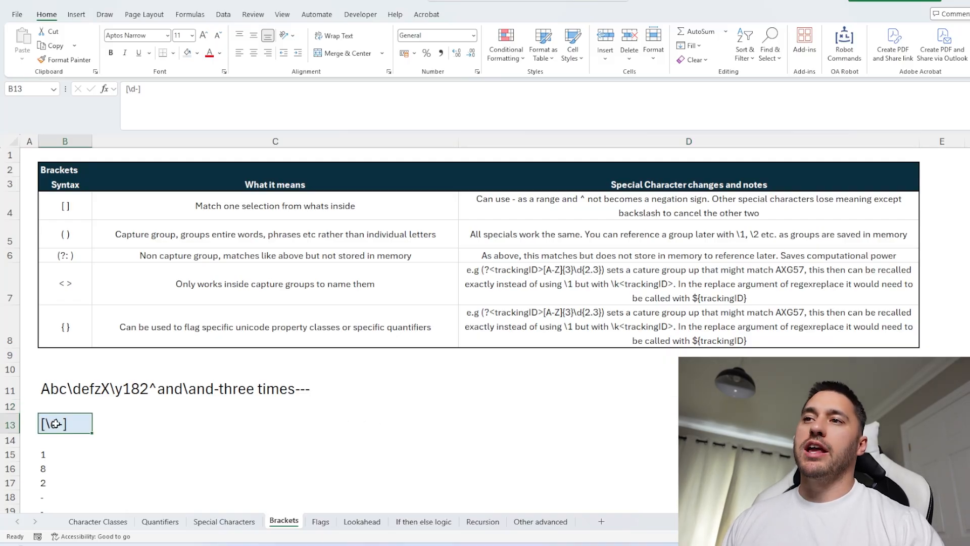
left_click(241, 416)
left_click(323, 443)
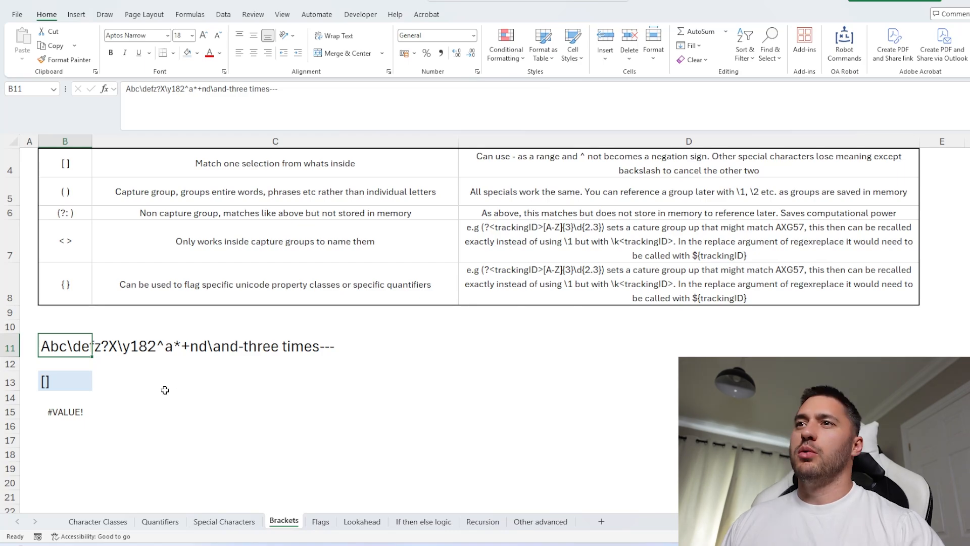
Fill the empty brackets of the regex pattern in B13 so that it reads [Audk?-].
left_click(69, 382)
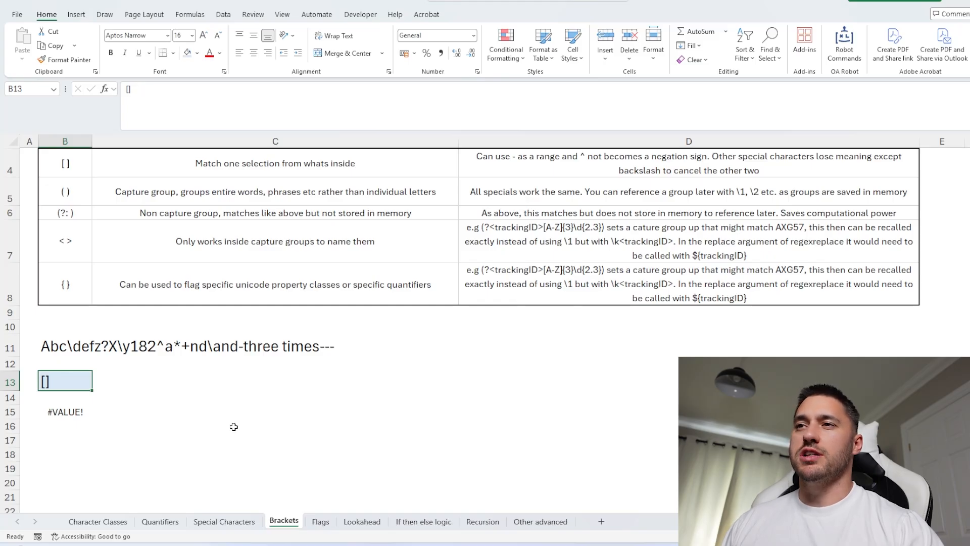
double_click(46, 382)
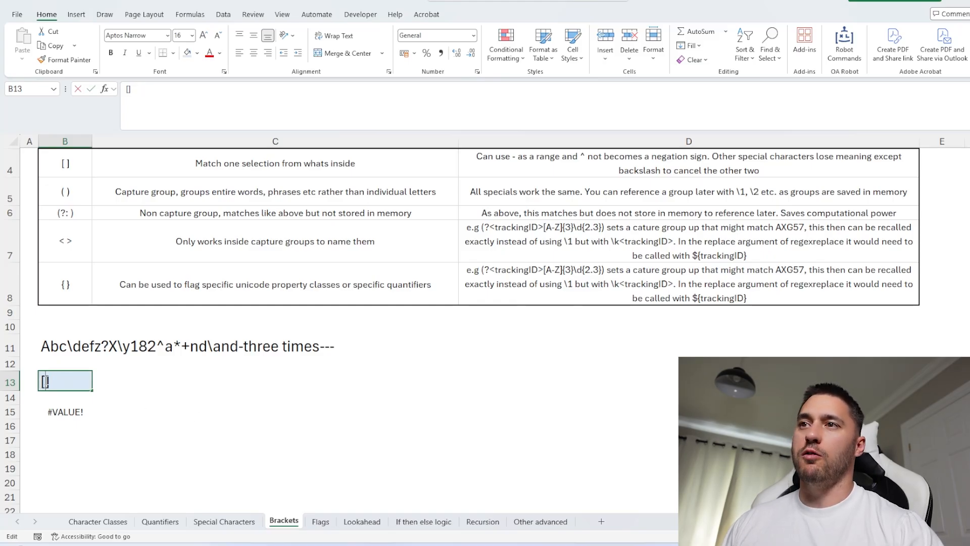
type("A")
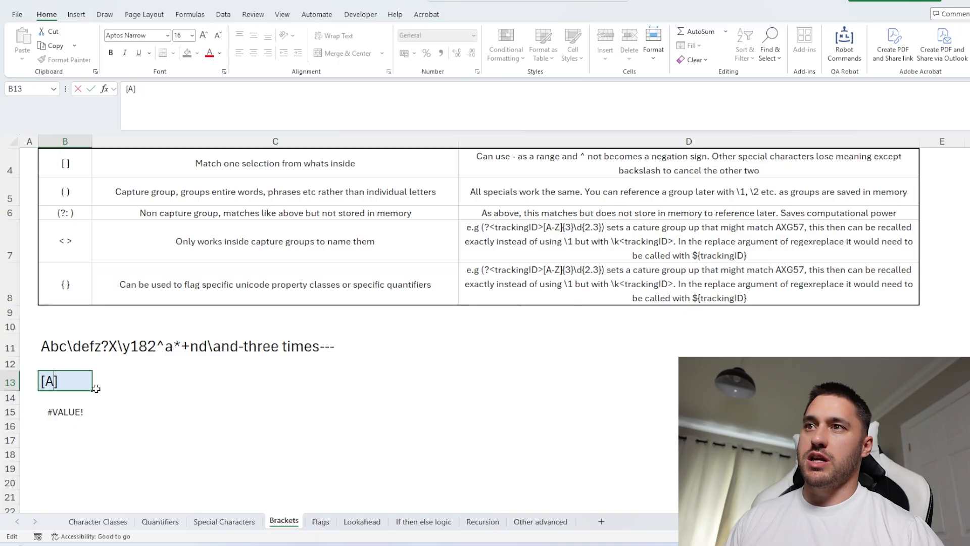
type("udk")
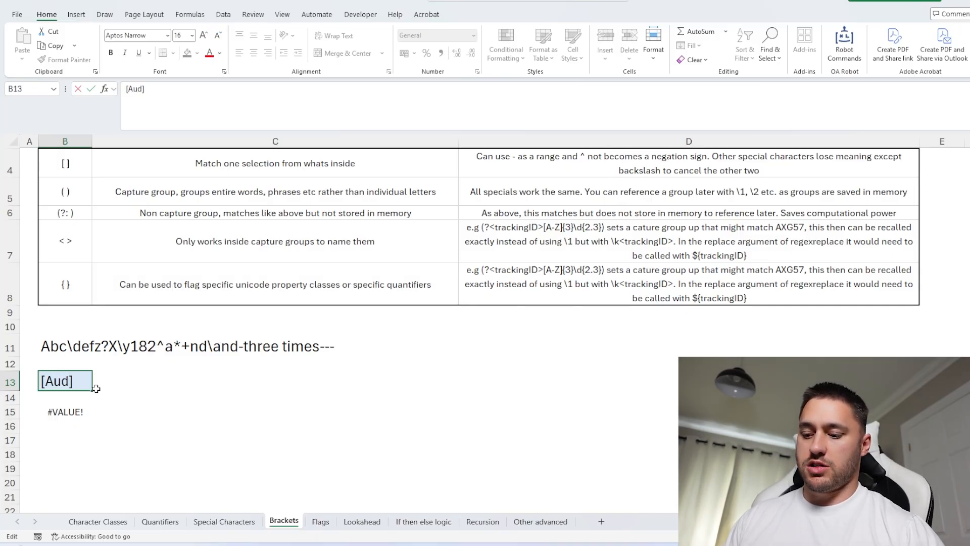
type("?")
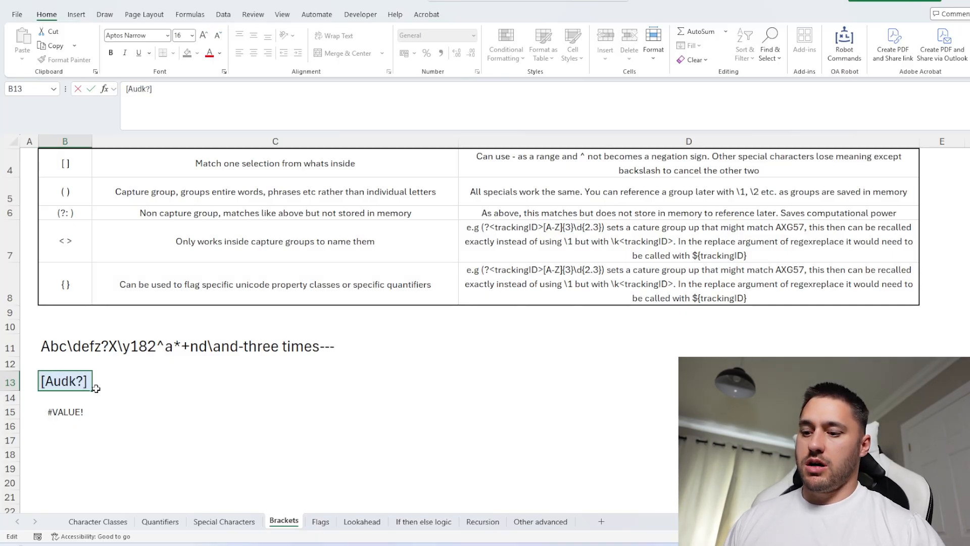
type("-")
key("Return")
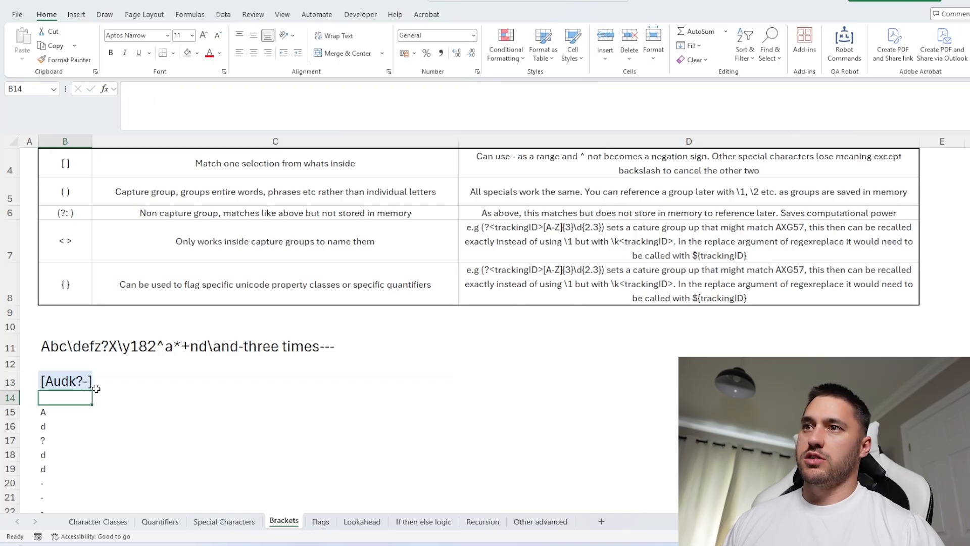
key("Up")
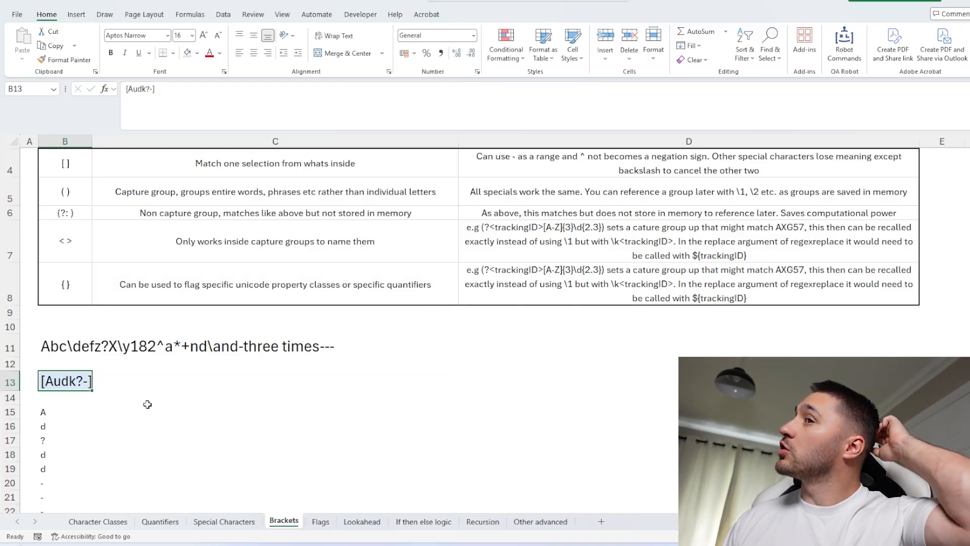
Try the REGEXEXTRACT formula in B15 without its return mode value of 1, and undo the change.
left_click(70, 416)
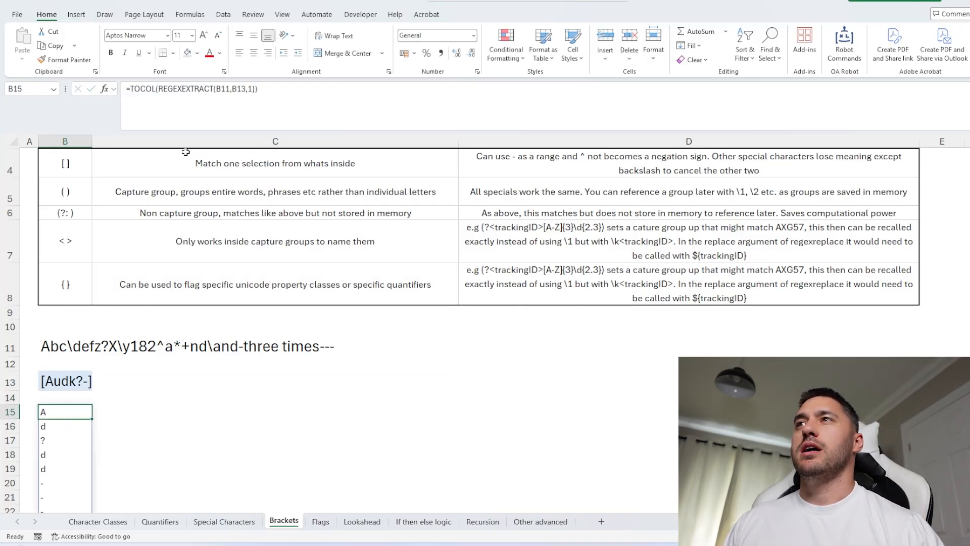
left_click(200, 90)
left_click(252, 89)
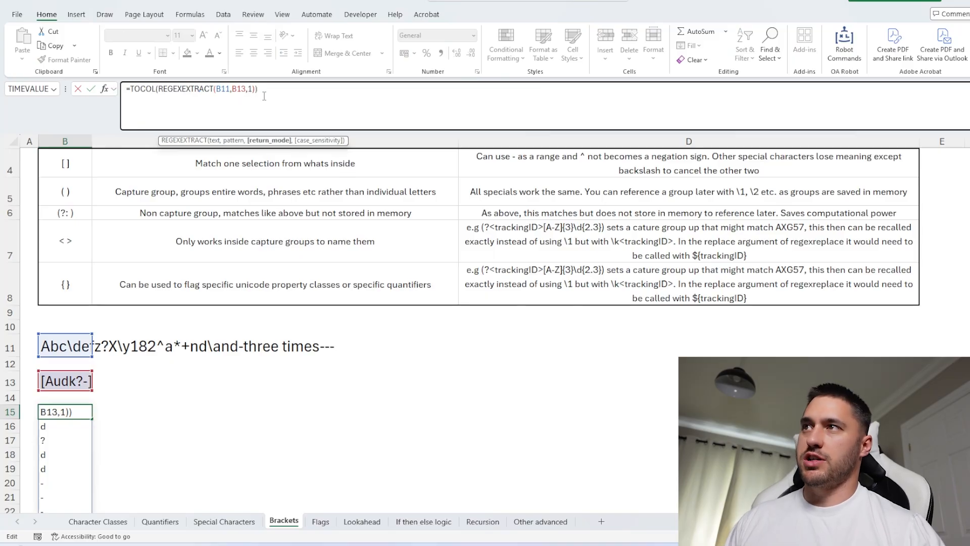
key("BackSpace")
key("Return")
key("ctrl+z")
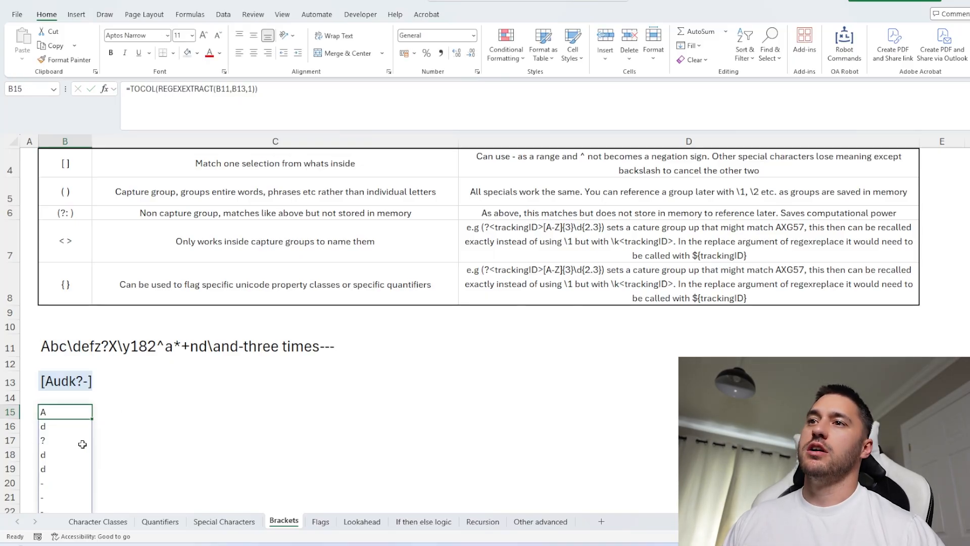
Insert iA after the d in the B13 pattern so that it reads [AudiAk?-].
scroll(78, 434, "down", 2)
left_click(70, 380)
scroll(73, 353, "up", 1)
left_click(81, 341)
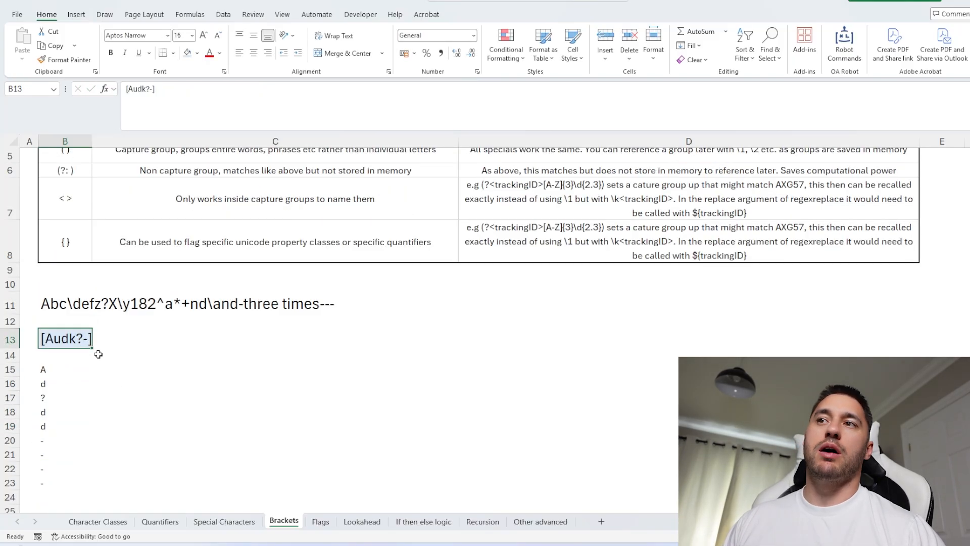
double_click(69, 339)
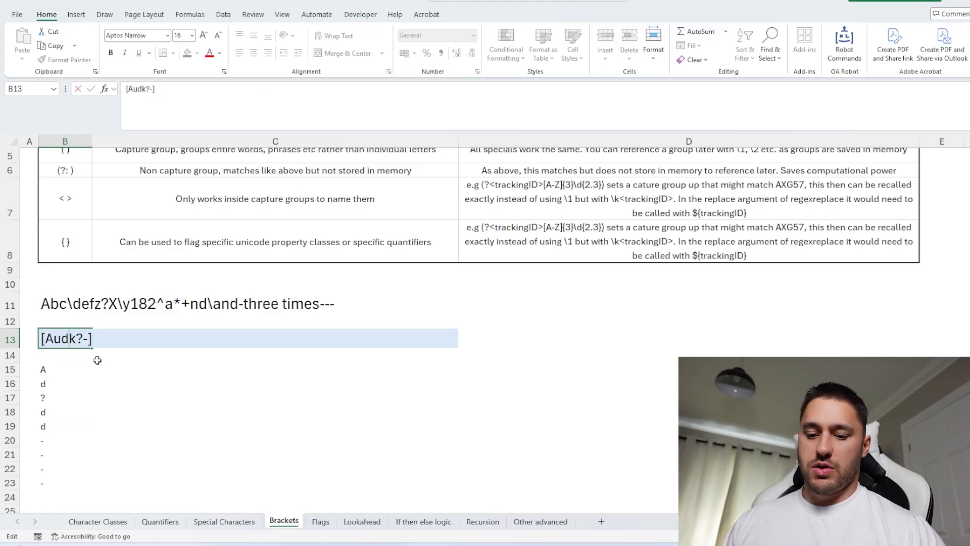
type("iA")
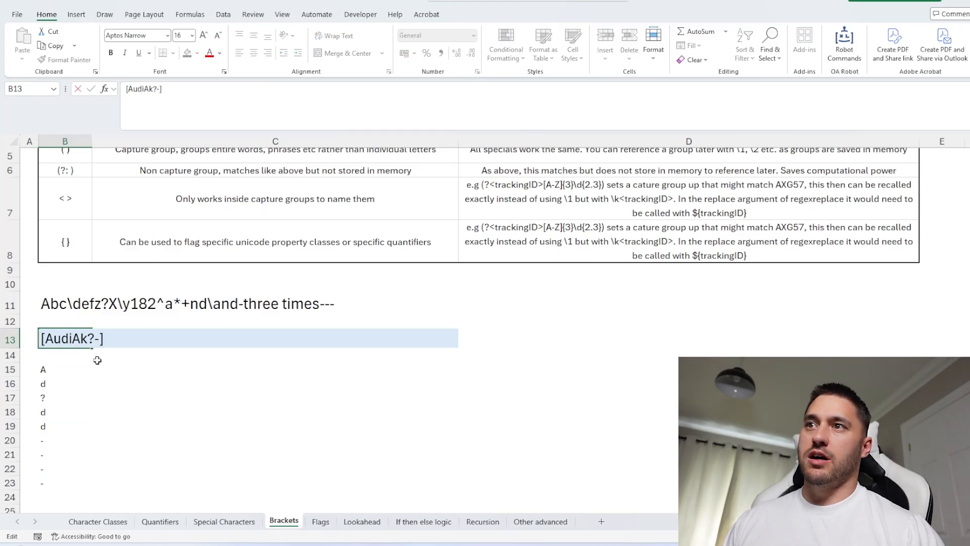
key("Return")
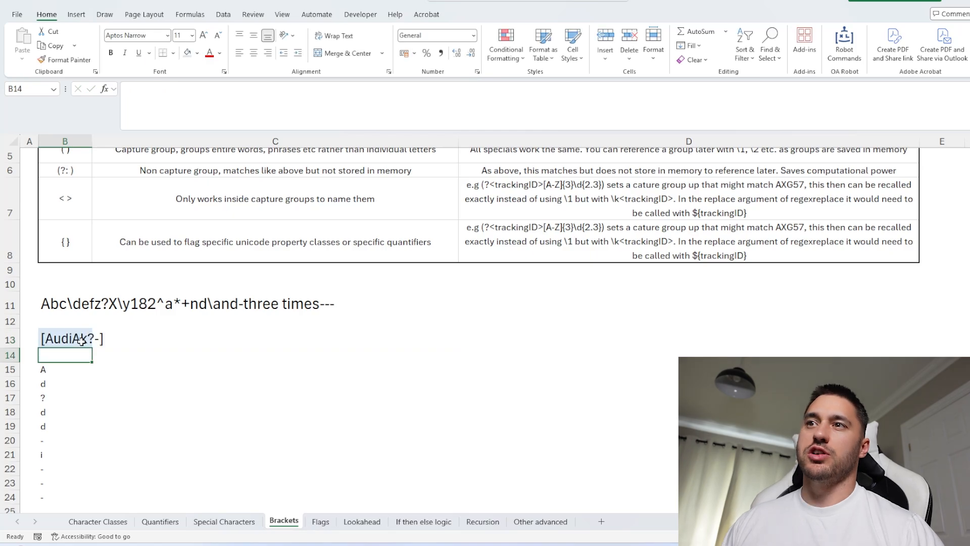
Change the B13 pattern to [+*iAk?-] by adding the + and * characters and removing Aud, and check the extracted symbols.
left_click(58, 339)
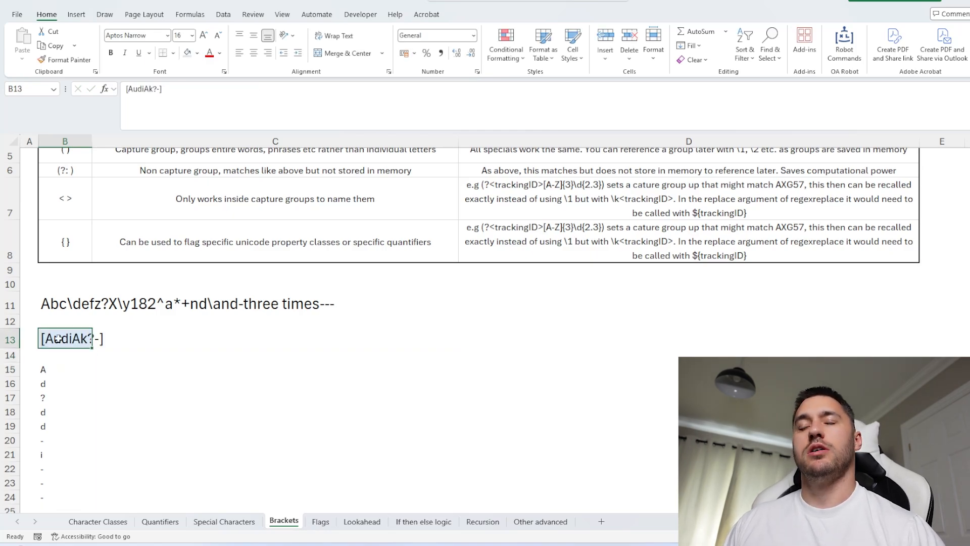
scroll(168, 420, "up", 1)
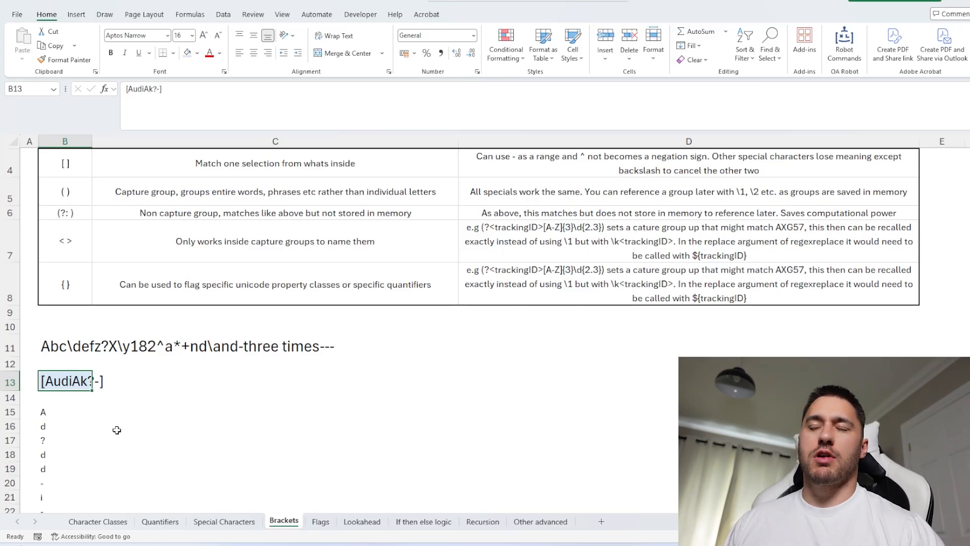
double_click(69, 382)
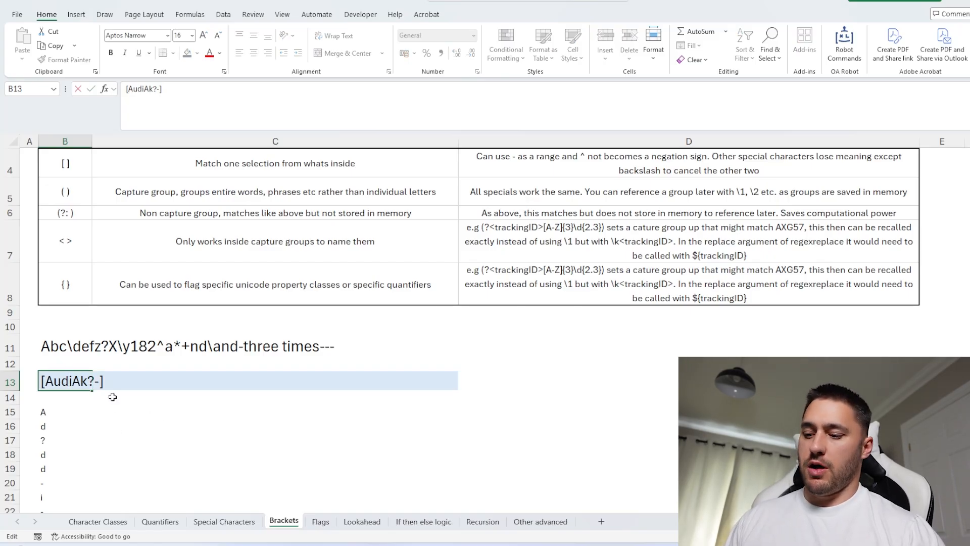
type("+*")
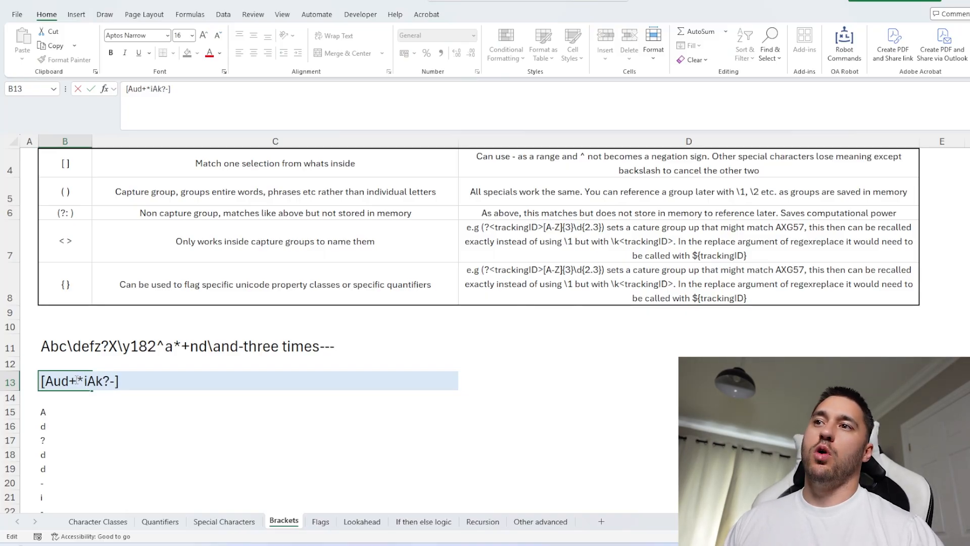
left_click_drag(70, 382, 46, 382)
key("BackSpace")
key("Return")
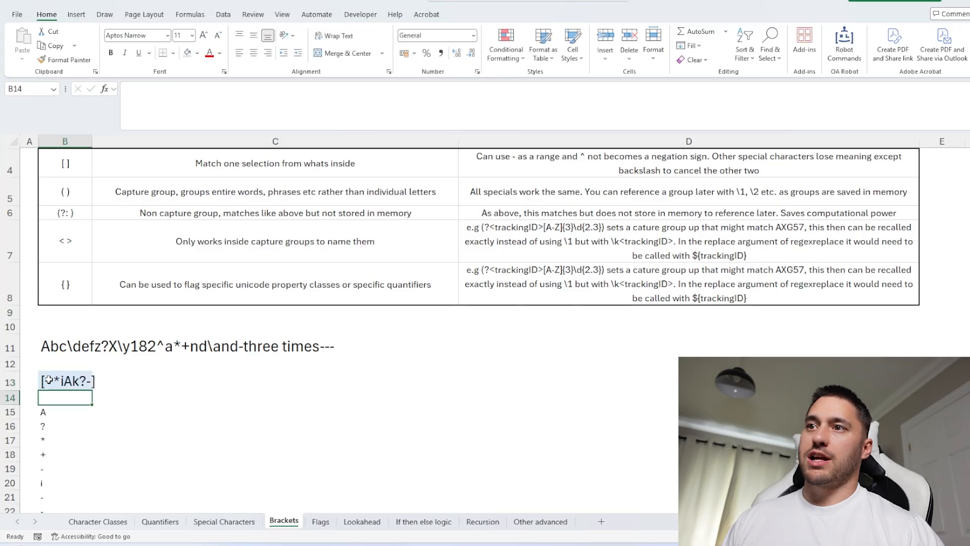
left_click_drag(57, 441, 61, 454)
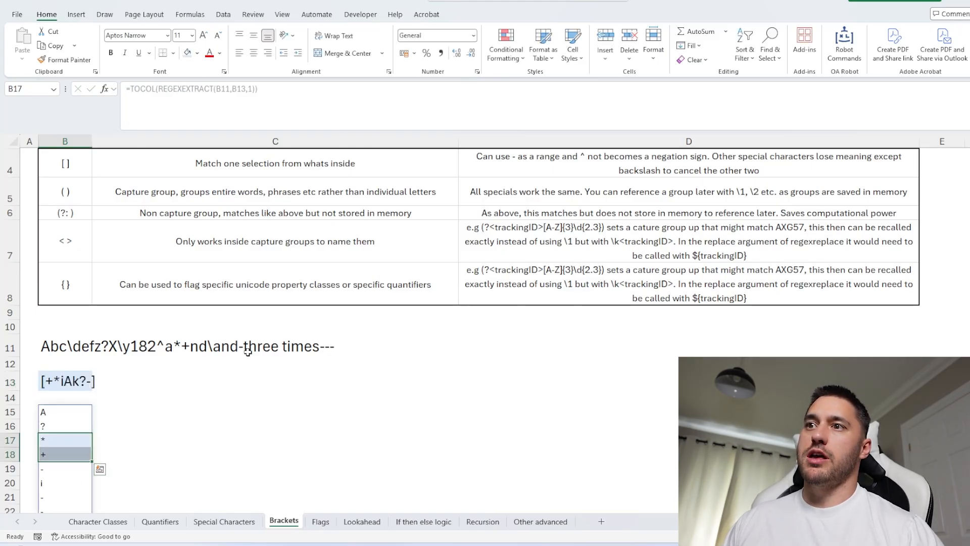
Replace everything inside the brackets of the B13 pattern with a full stop, giving [.].
left_click(76, 383)
double_click(91, 382)
left_click_drag(91, 382, 47, 382)
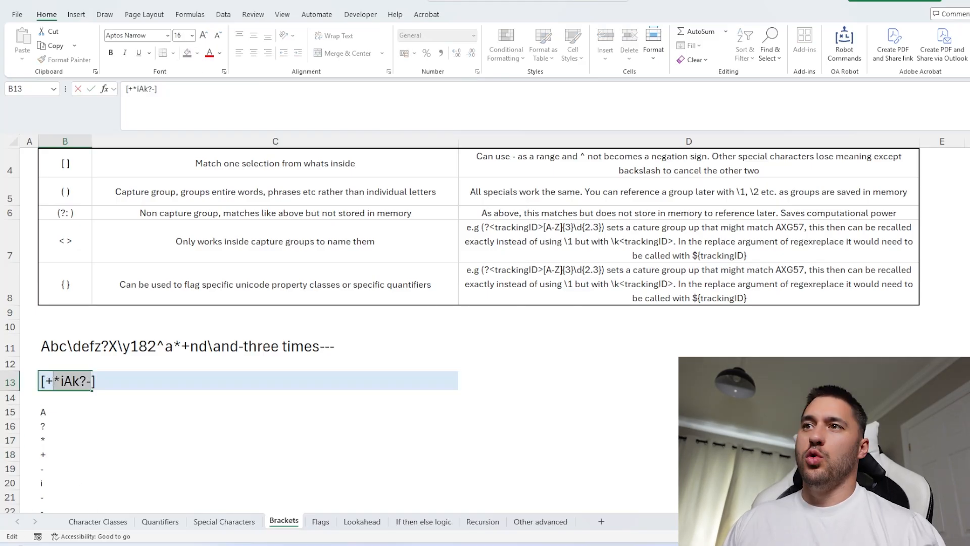
type(".")
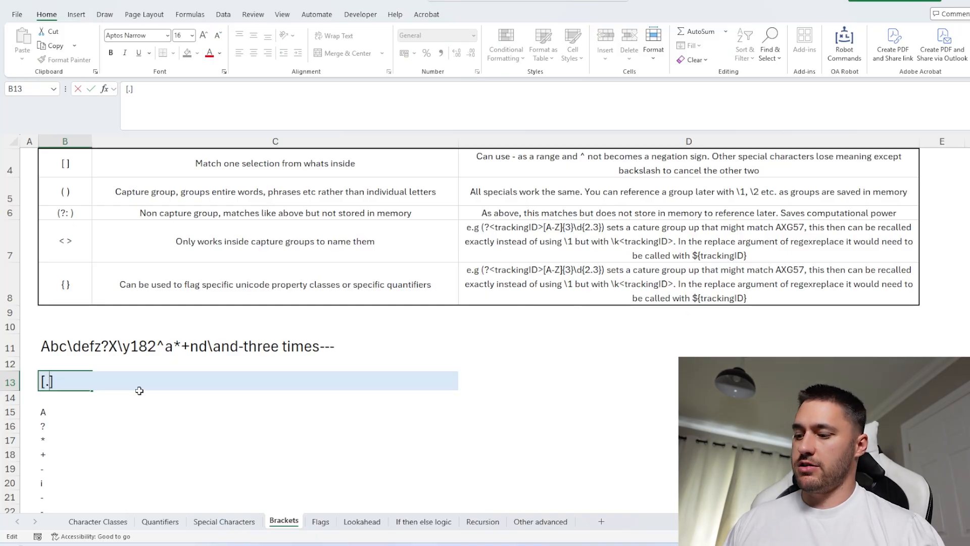
key("Return")
Add a full stop after \d and another after 182 in the sample text in B11.
left_click(142, 346)
double_click(141, 345)
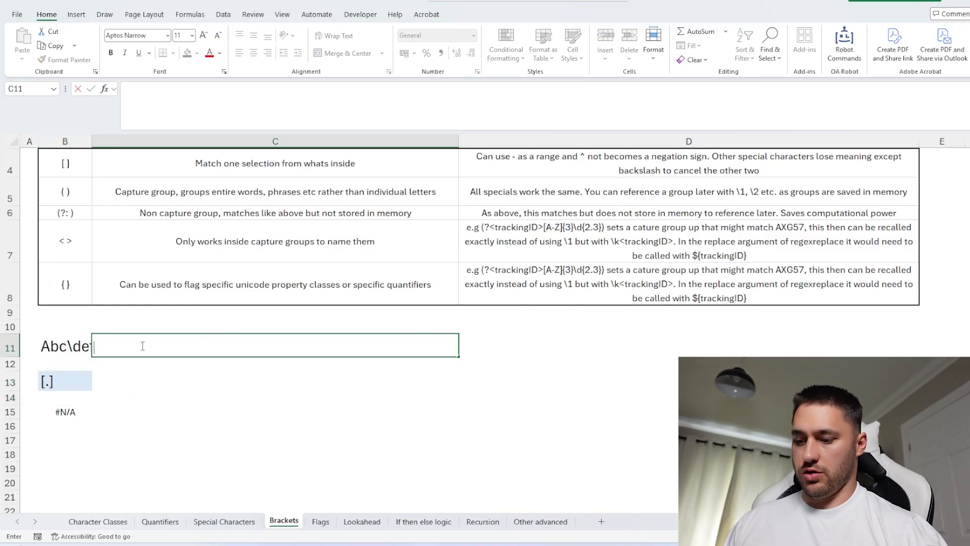
double_click(81, 346)
type(".")
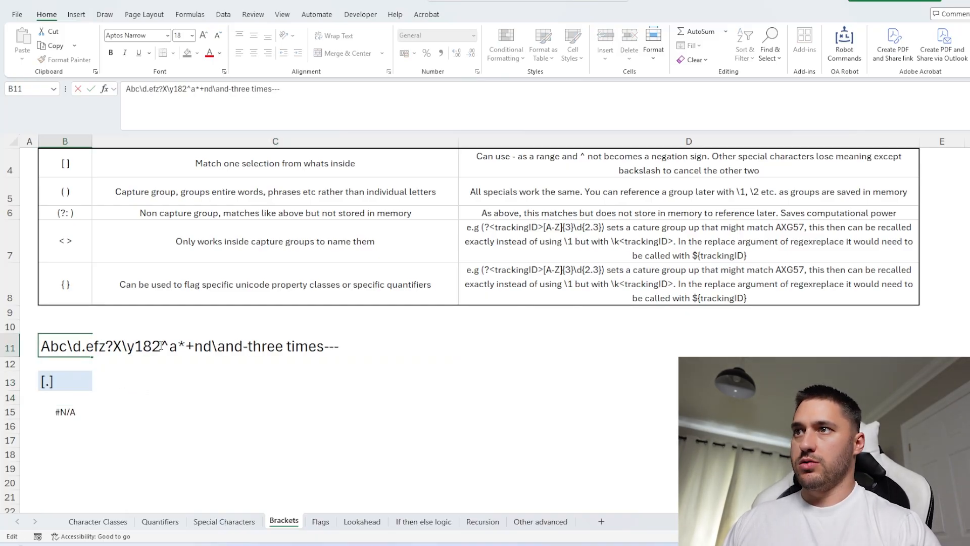
type(".")
left_click(63, 413)
left_click(55, 385)
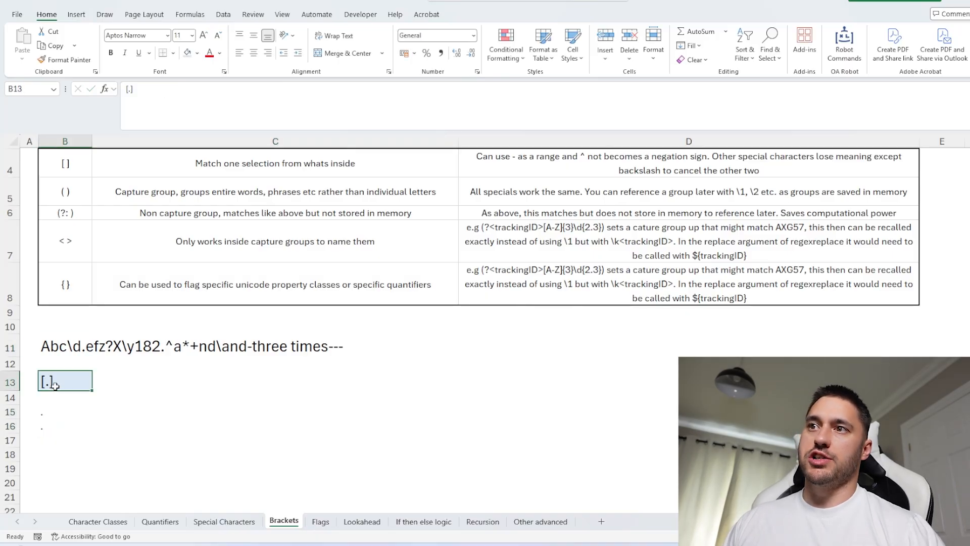
Extend the B13 pattern with more special characters so that it reads [.*+?$|].
double_click(53, 384)
type("*+")
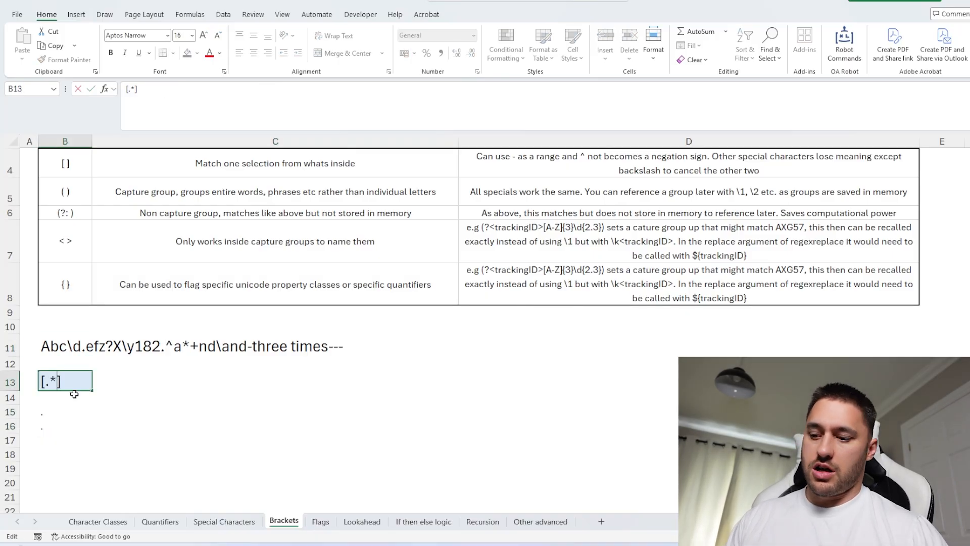
type("?")
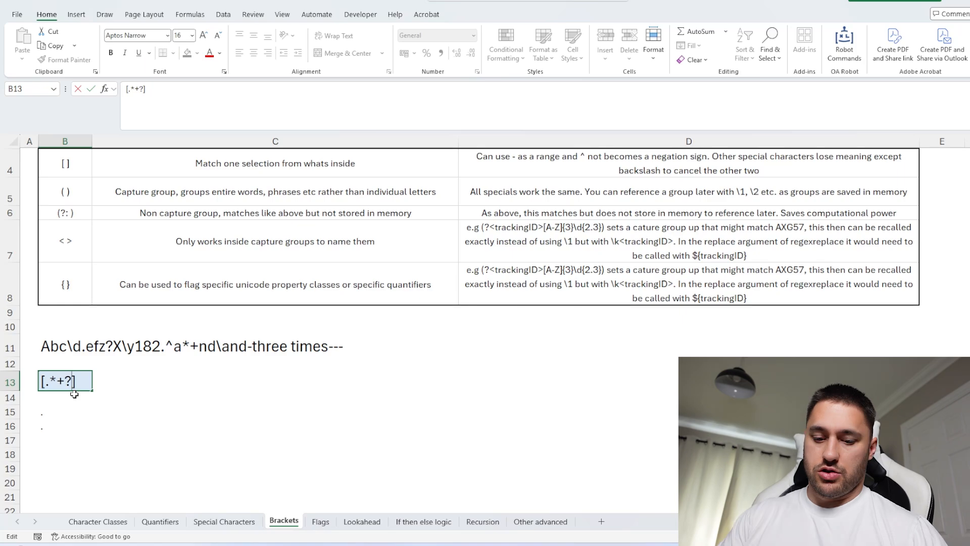
type("$|")
key("Return")
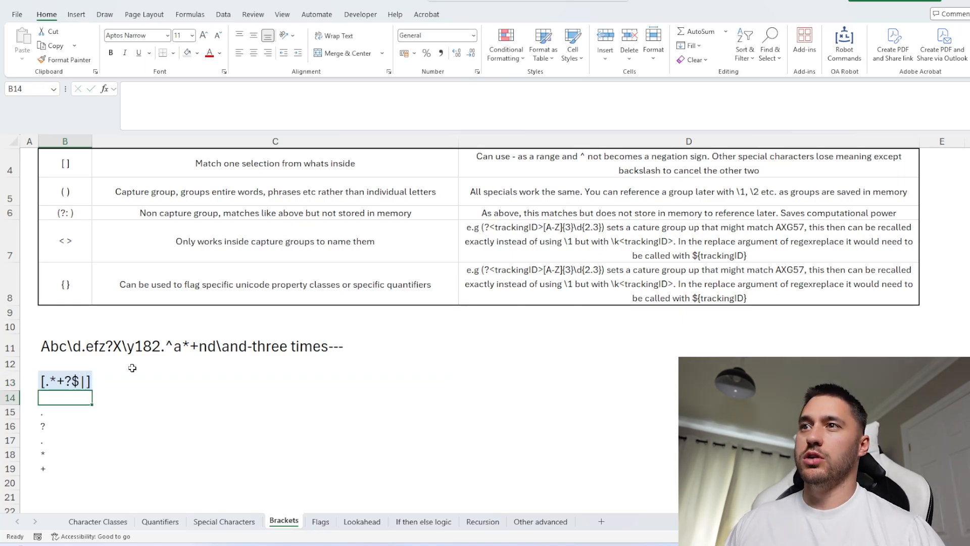
Insert |$ after Abc in the sample text in B11 and check the extraction starting in B15.
left_click(126, 345)
double_click(74, 349)
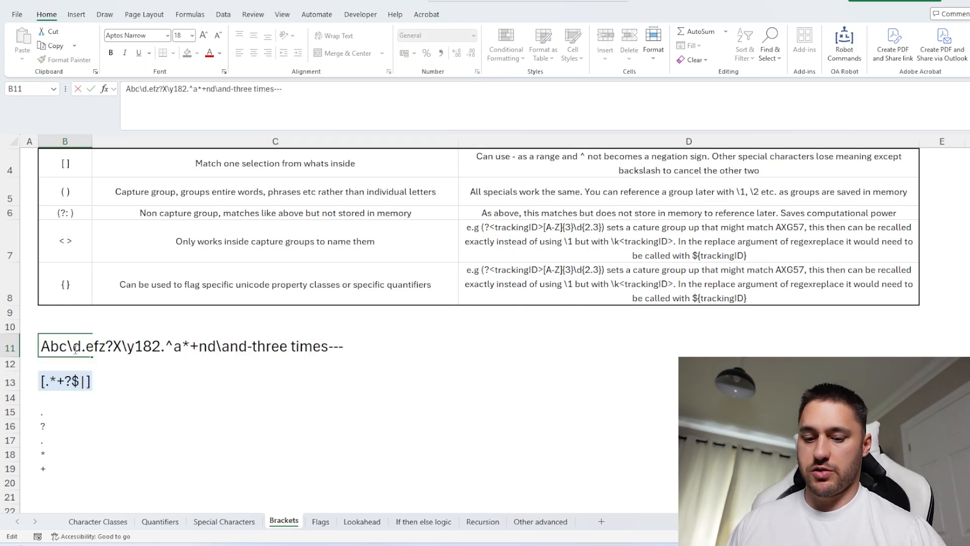
type("|$")
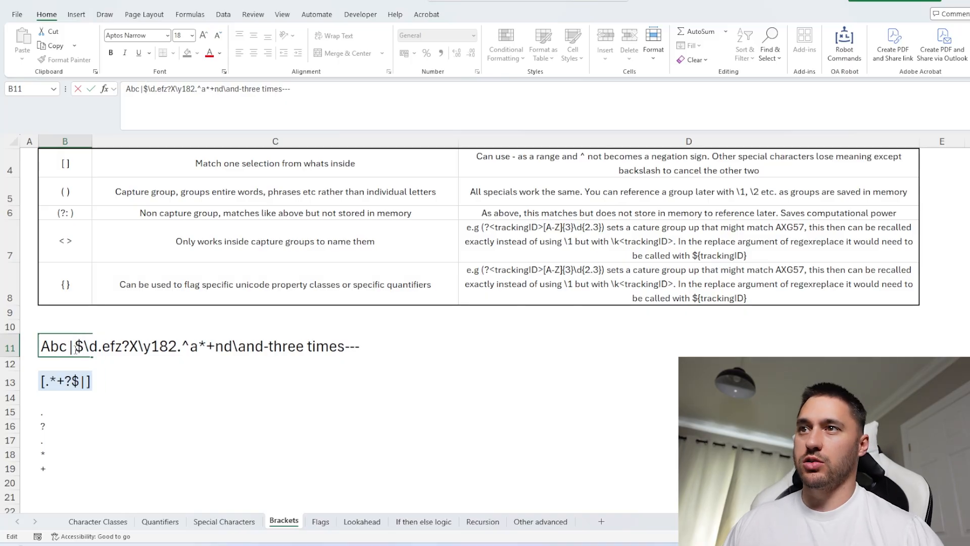
left_click(154, 427)
left_click(55, 418)
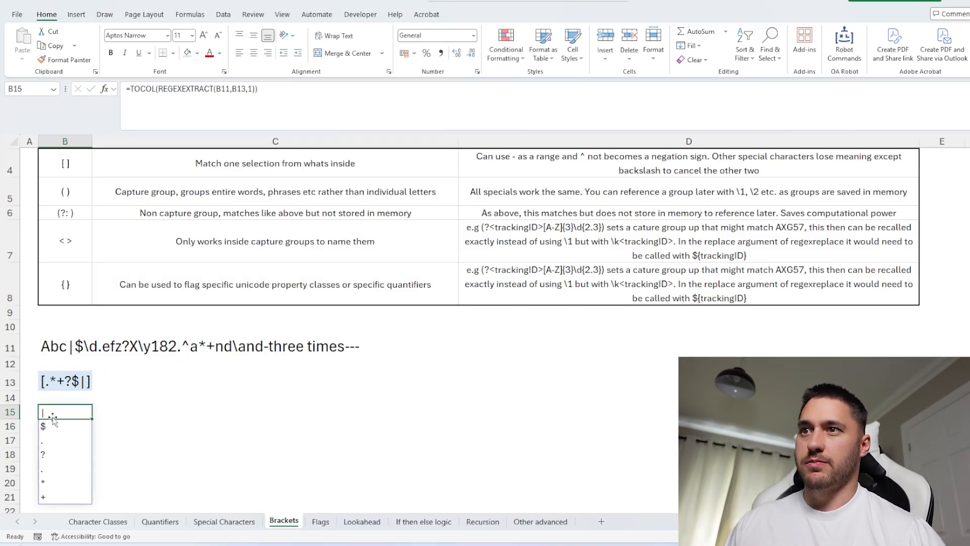
Replace the pattern in B13 with [A$] and check the characters extracted in B15 and B16.
left_click(68, 381)
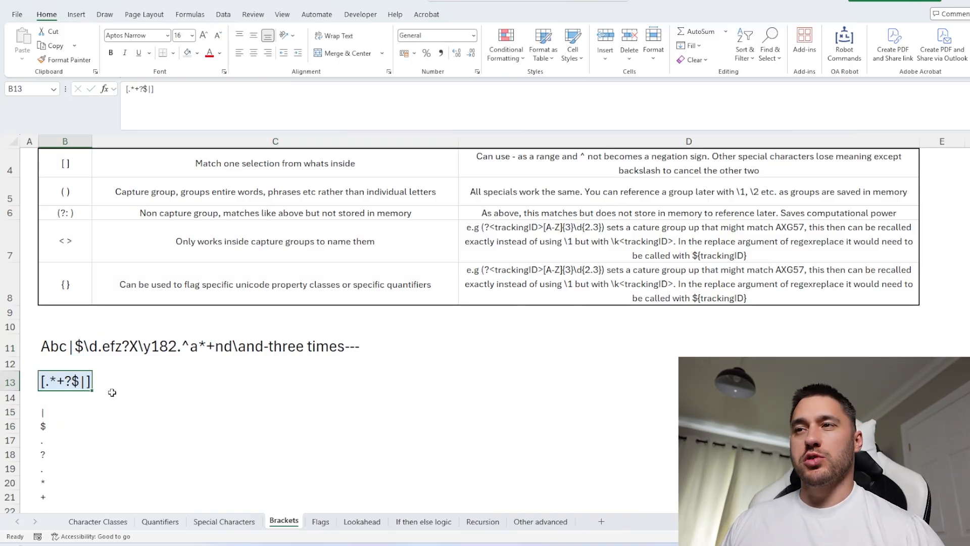
type("[]")
key("Left")
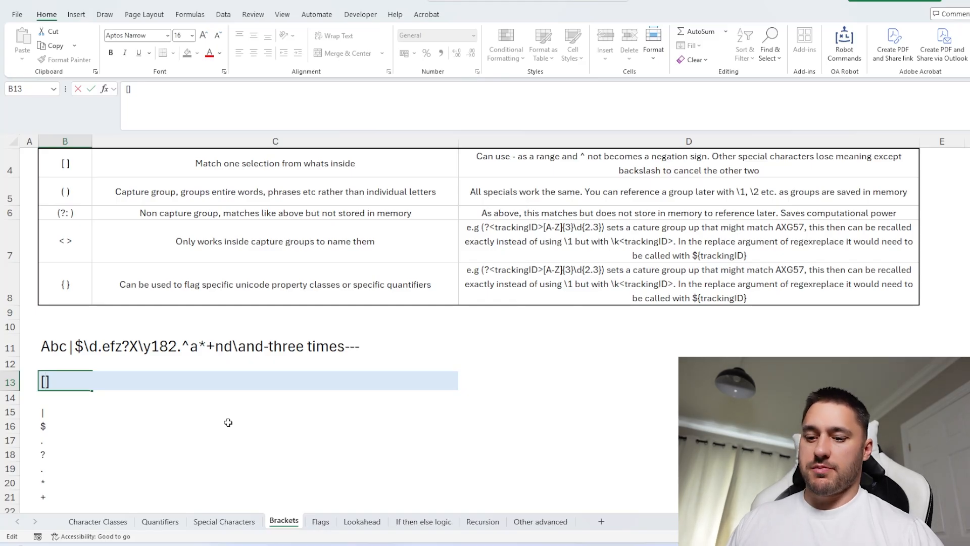
type("A$")
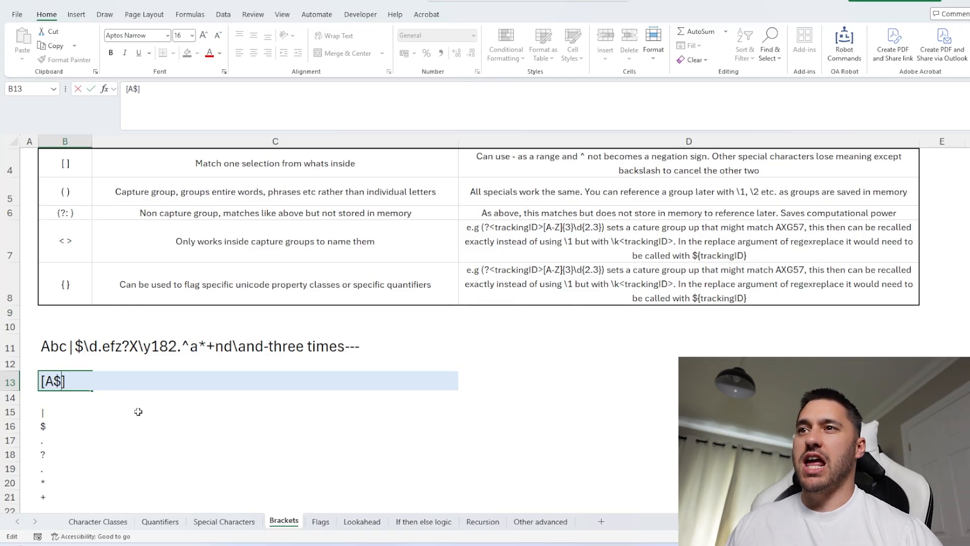
key("Return")
left_click(74, 409)
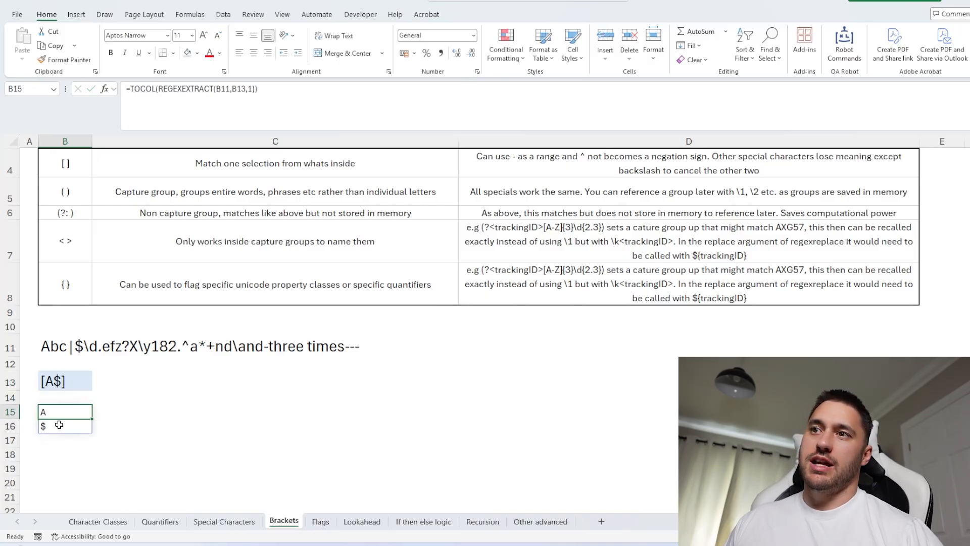
left_click(59, 424)
left_click(67, 414)
left_click(53, 387)
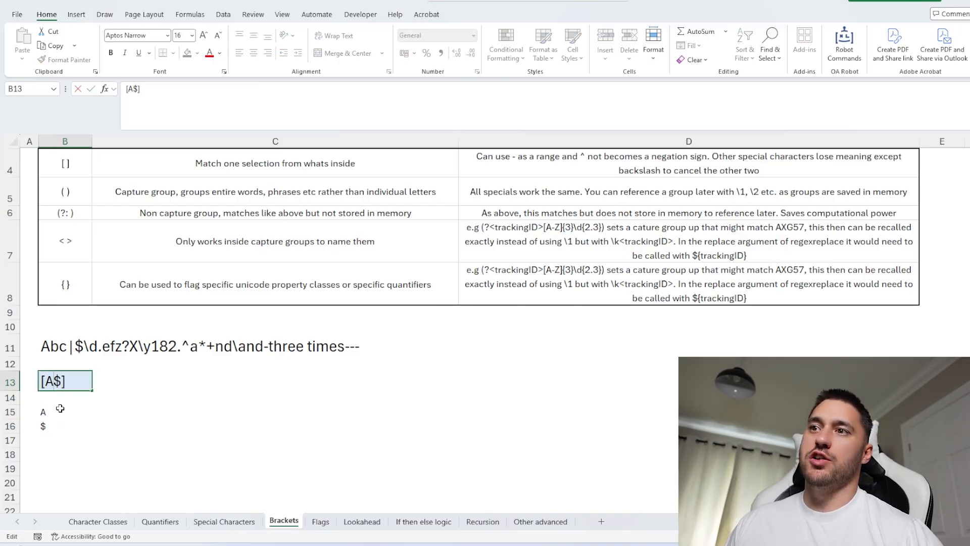
left_click(59, 425)
Replace everything inside the brackets of the B13 pattern with a caret, giving [^].
left_click(59, 380)
double_click(60, 380)
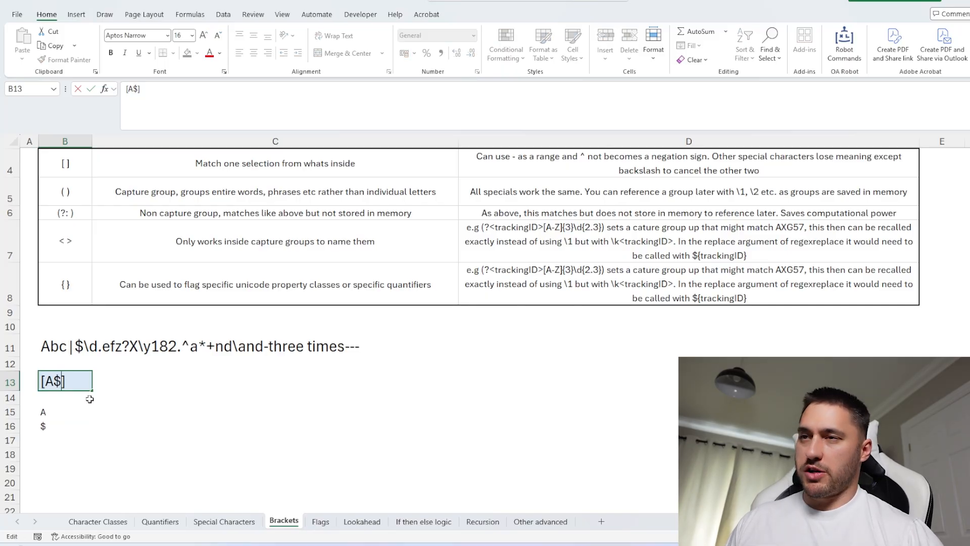
key("BackSpace")
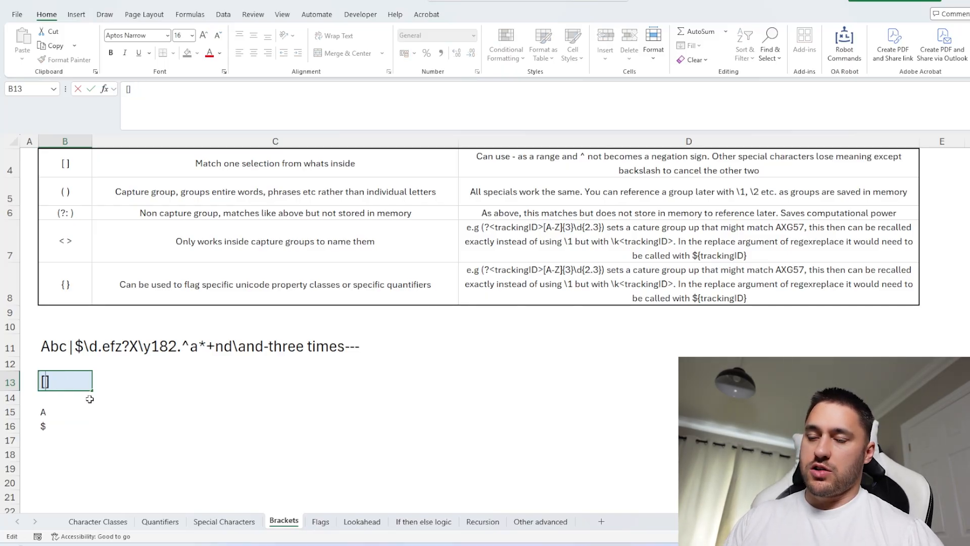
type("^")
key("Return")
Add Ab?- after the caret in the B13 pattern so that it reads [^Ab?-].
left_click(53, 382)
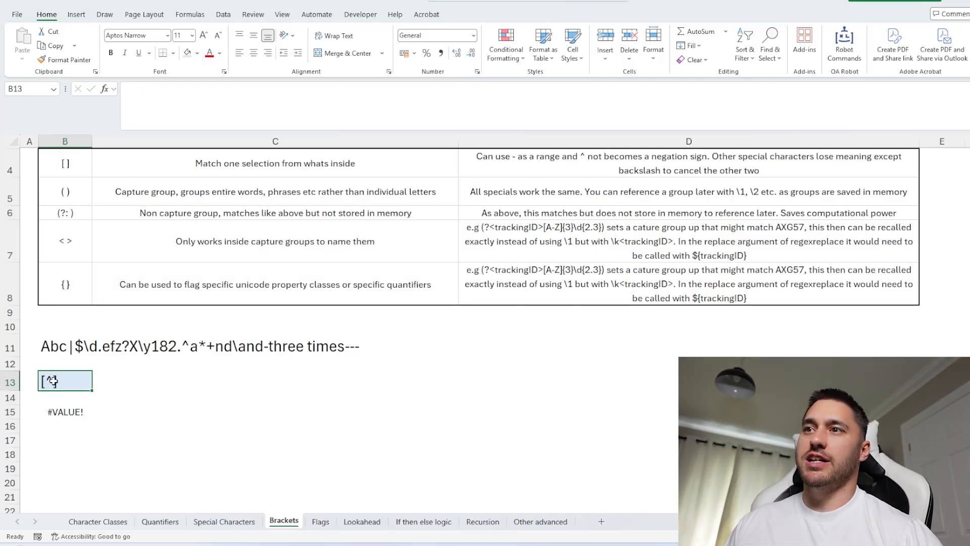
double_click(53, 381)
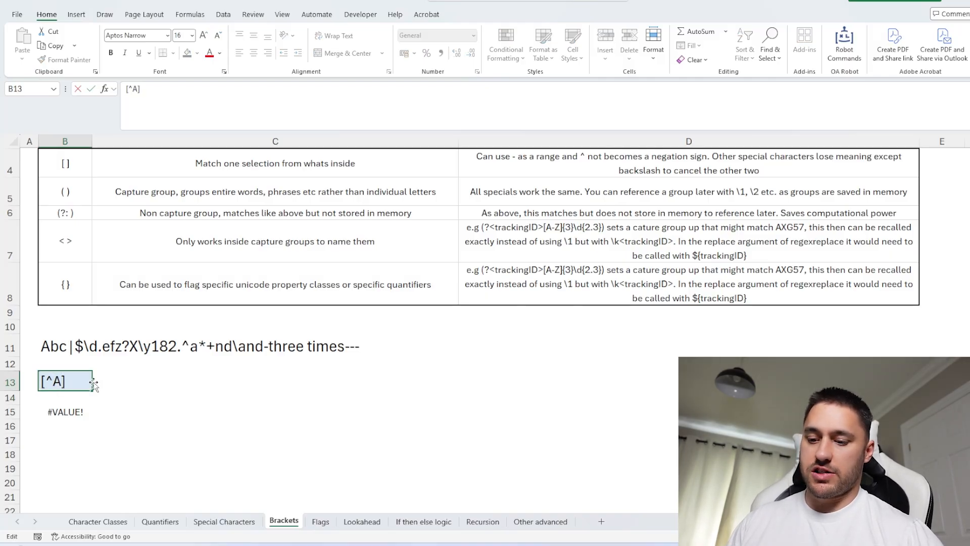
type("Ab?-")
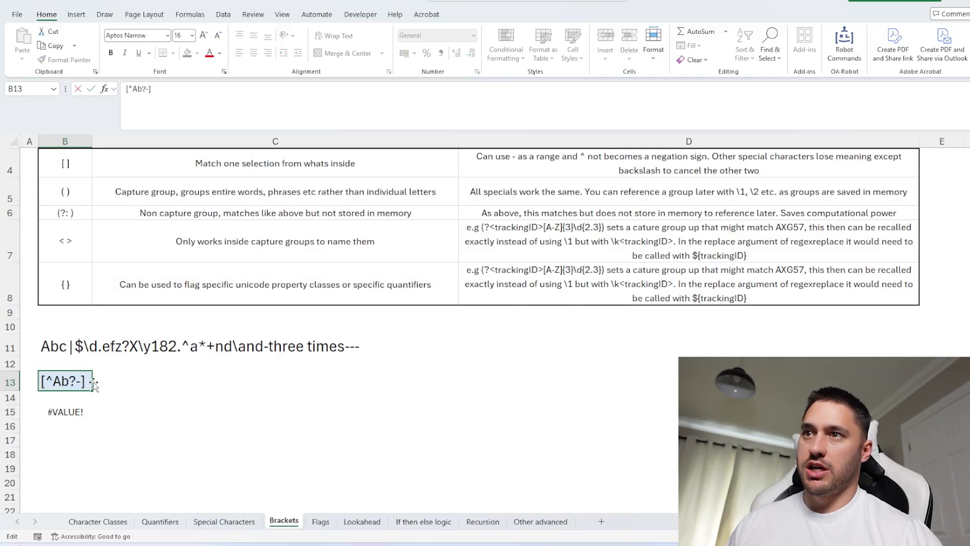
key("Return")
Move the caret behind the b in the B13 pattern, giving [Ab^?-], and check the extraction starting in B15.
left_click(65, 390)
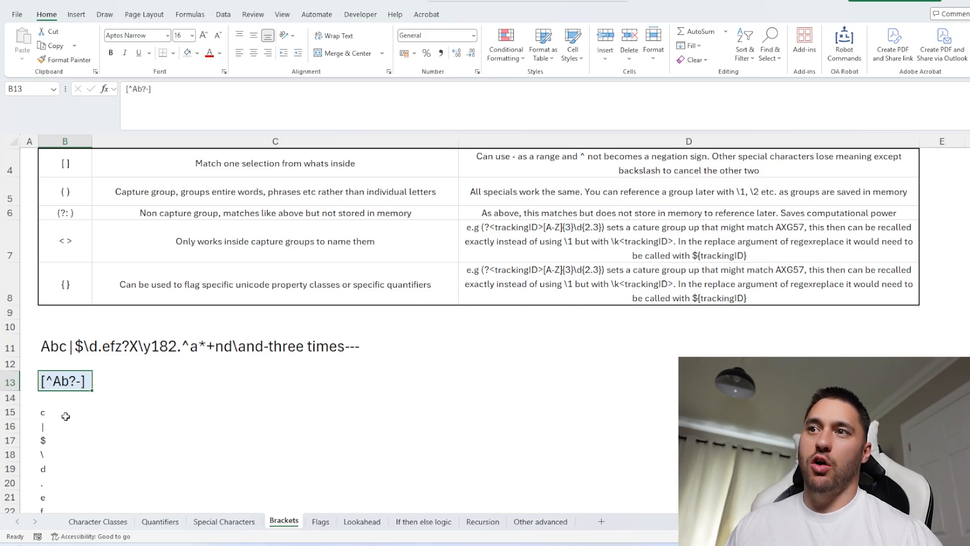
key("F2")
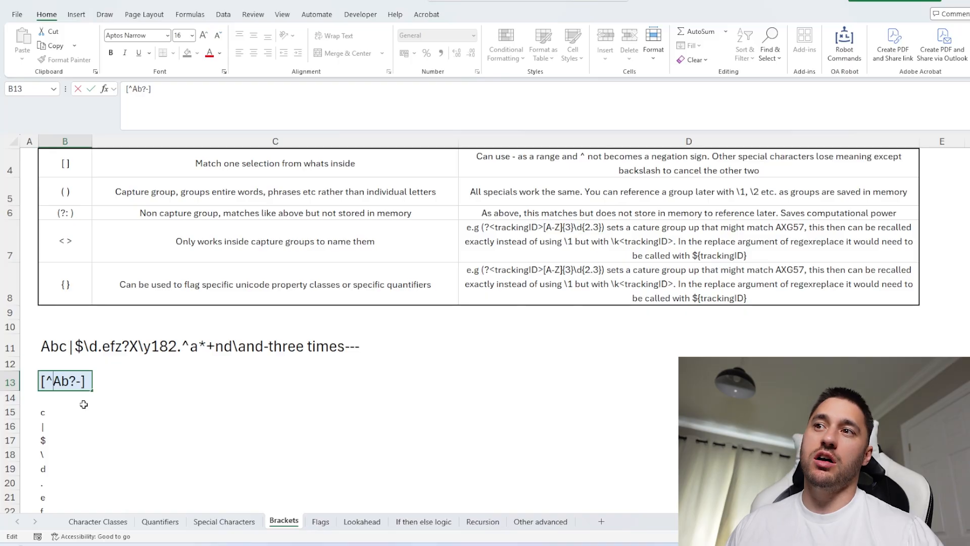
key("BackSpace")
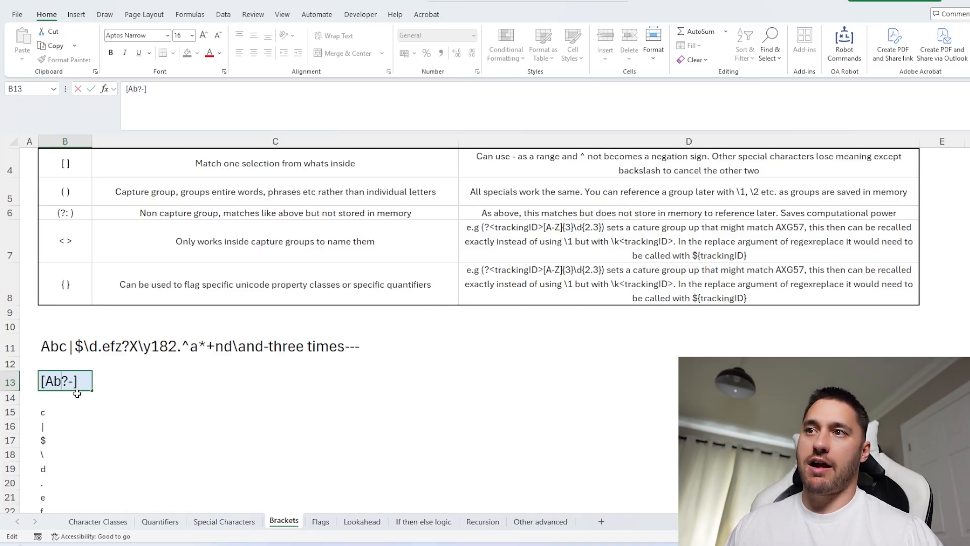
type("^")
key("Return")
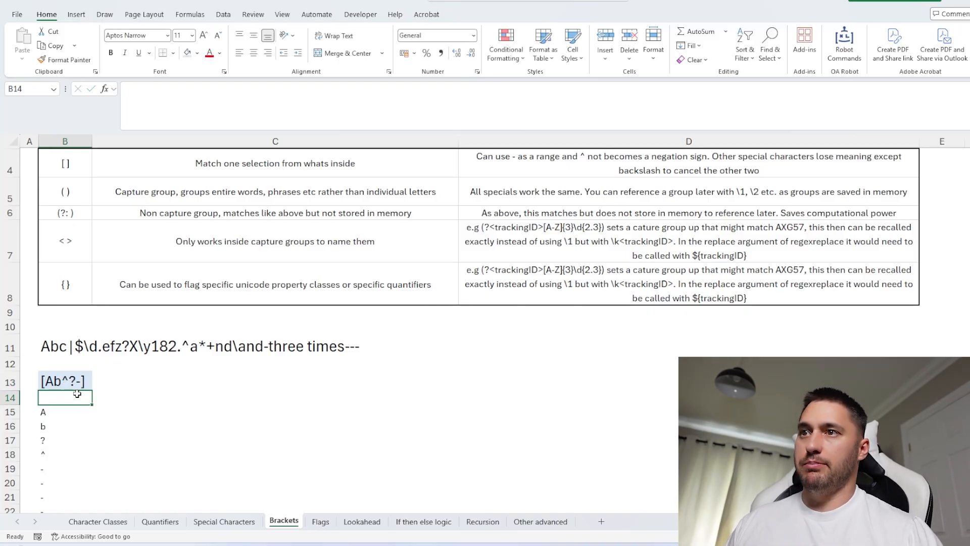
scroll(77, 394, "down", 1)
left_click(59, 409)
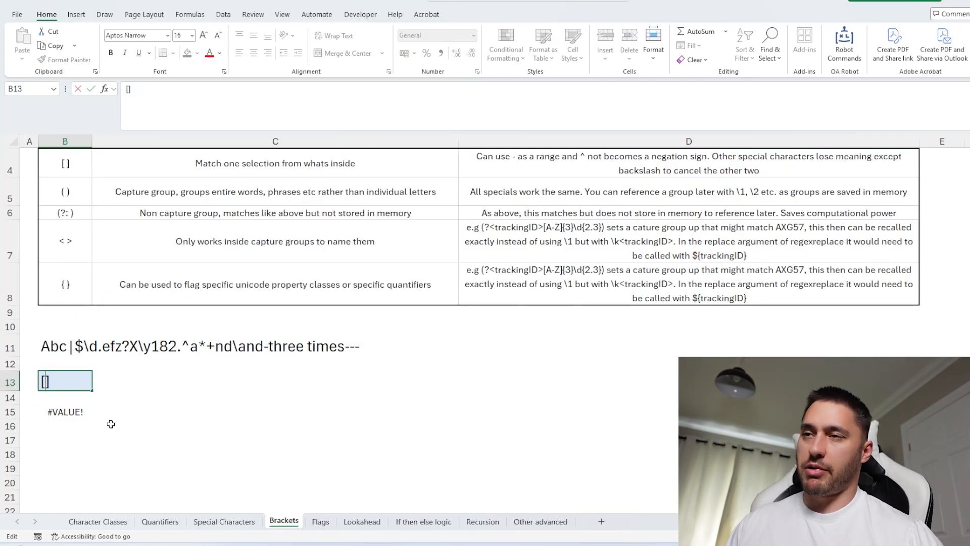
Put only a hyphen inside the brackets of B13, giving [-], and check the extraction starting in B15.
type("-")
key("Return")
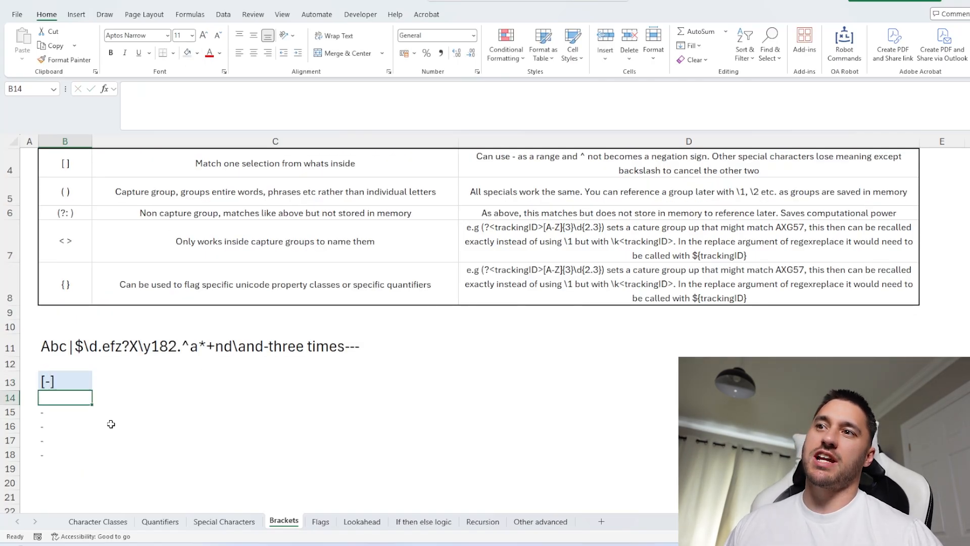
left_click(55, 410)
Insert a before the hyphen in the B13 pattern, giving [a-], and check the extraction starting in B15.
key("Up")
key("Up")
key("F2")
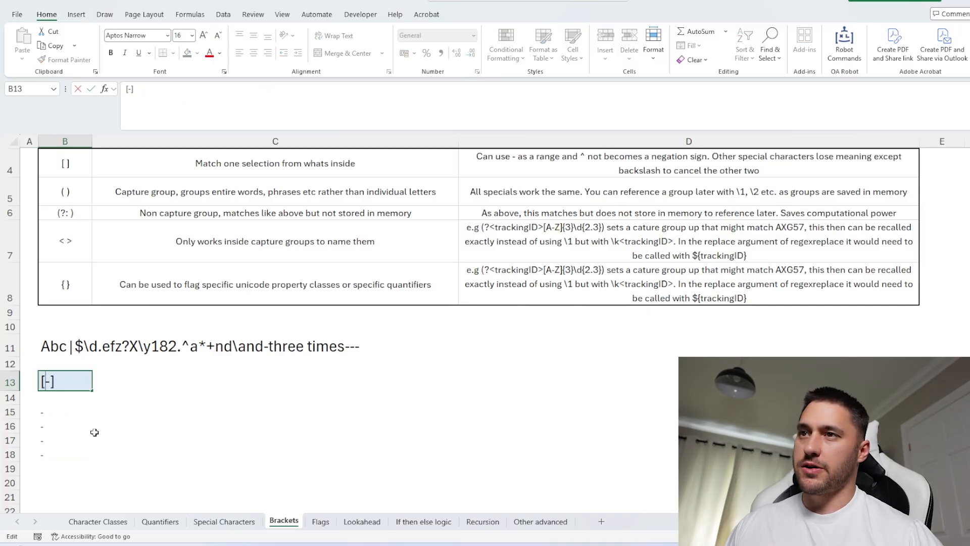
type("a")
left_click(123, 427)
left_click(54, 412)
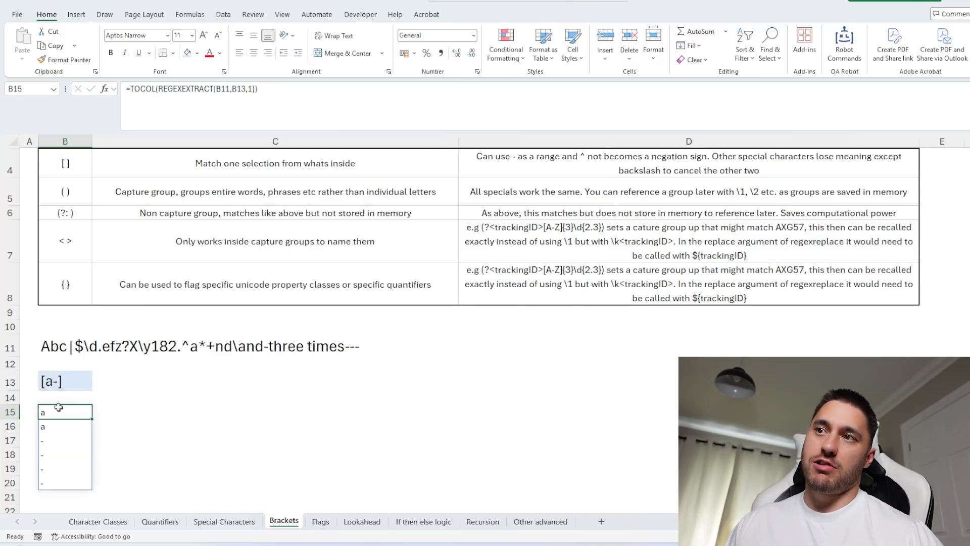
Complete the B13 pattern as the lowercase range [a-z] and look through the extracted letters.
key("Up")
key("Up")
key("F2")
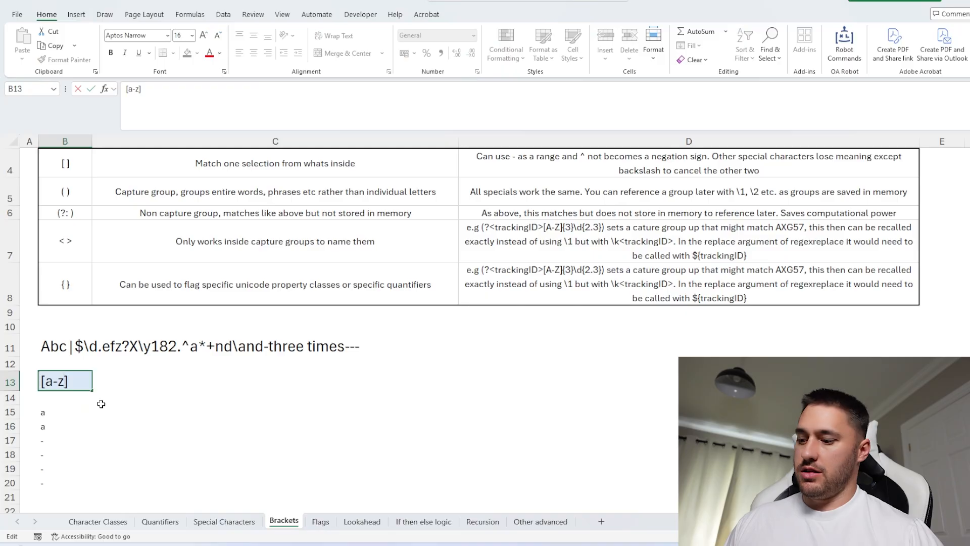
key("Return")
scroll(62, 381, "down", 2)
left_click(69, 396)
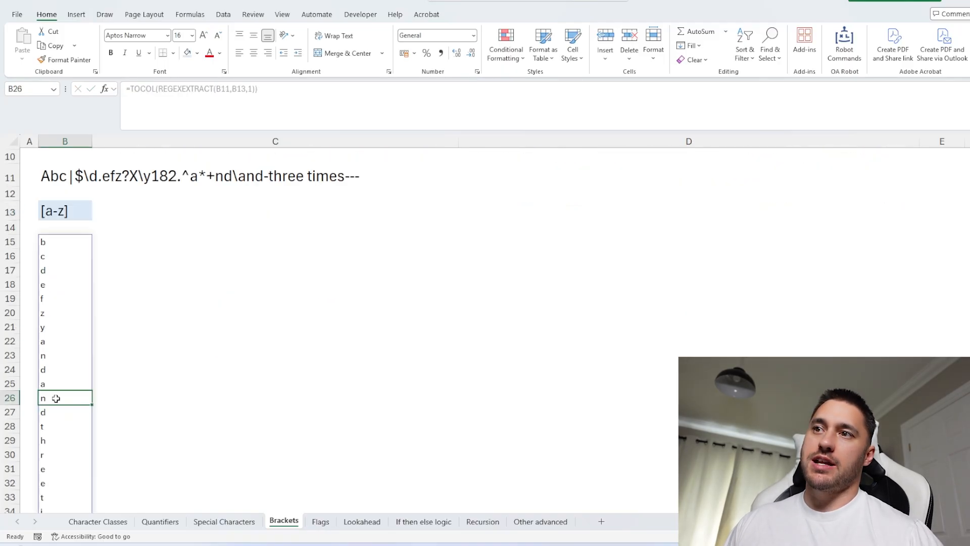
Shorten the range in the B13 pattern to [a-m] and look through the extracted letters.
scroll(69, 396, "up", 2)
double_click(60, 380)
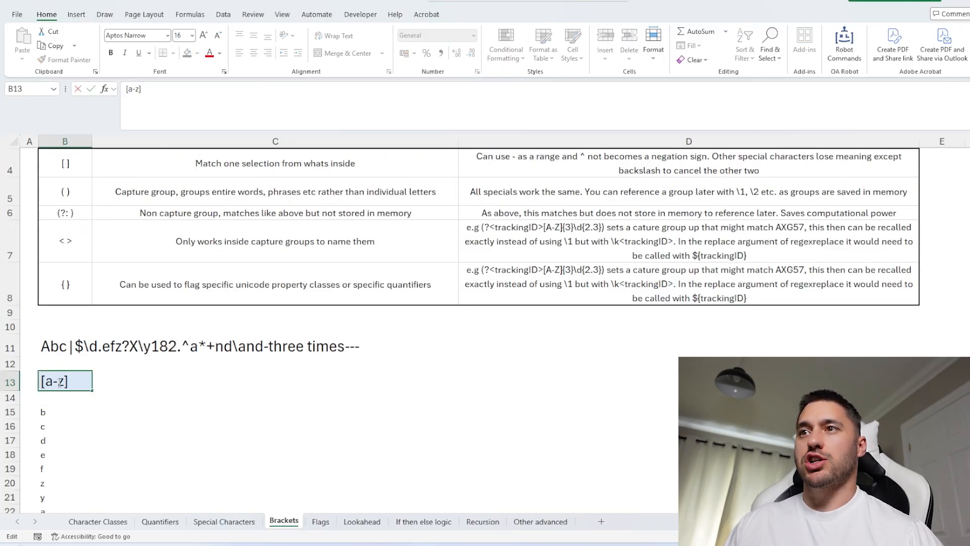
left_click_drag(60, 380, 57, 381)
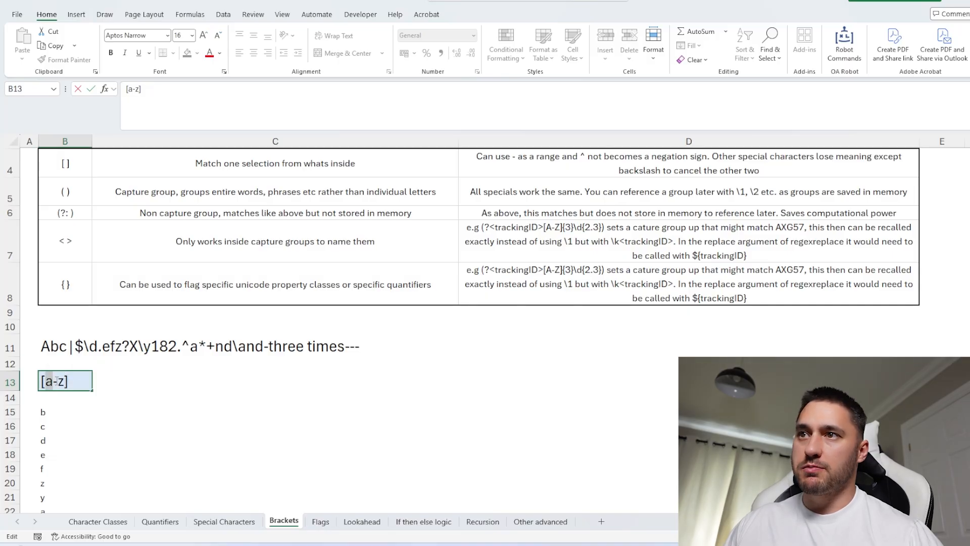
left_click(64, 382)
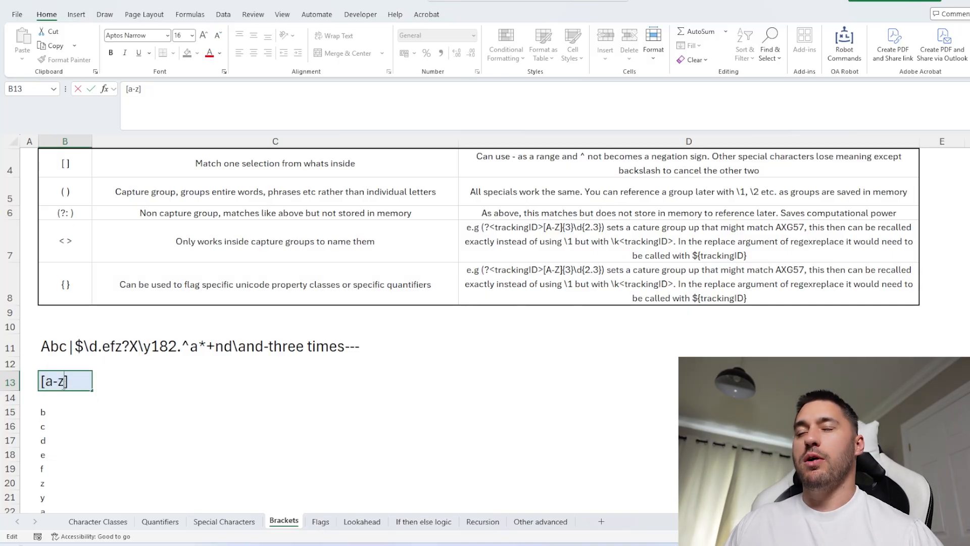
left_click_drag(47, 381, 64, 381)
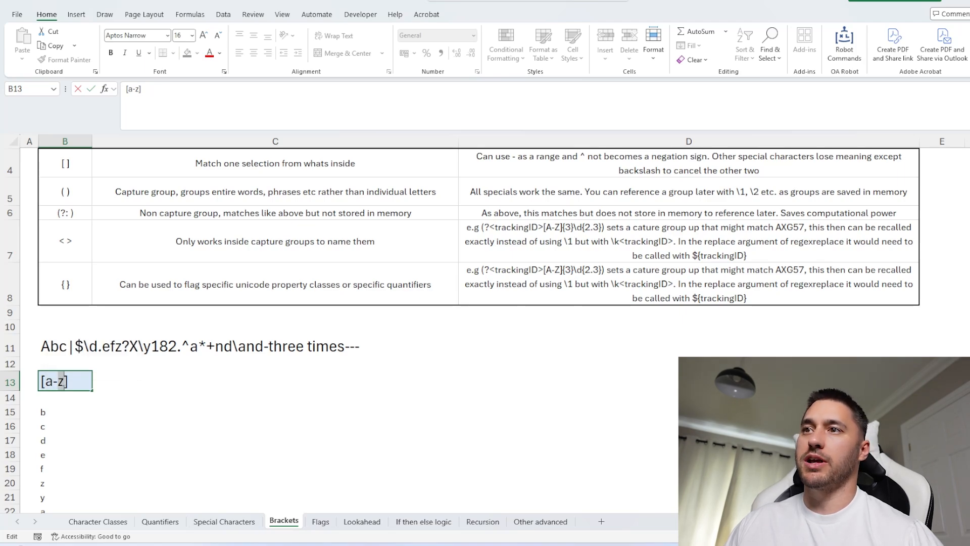
type("m")
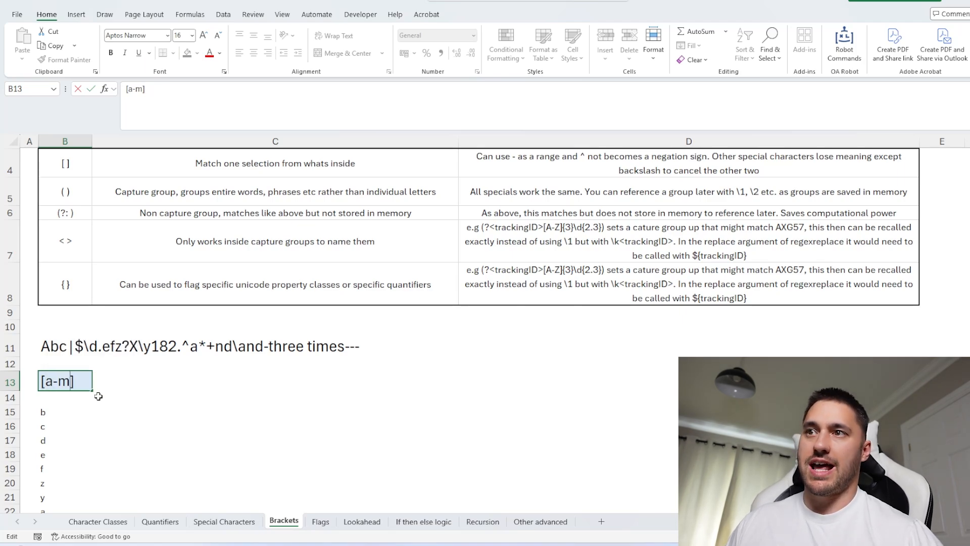
key("Return")
scroll(61, 415, "down", 2)
left_click(68, 361)
scroll(81, 384, "down", 3)
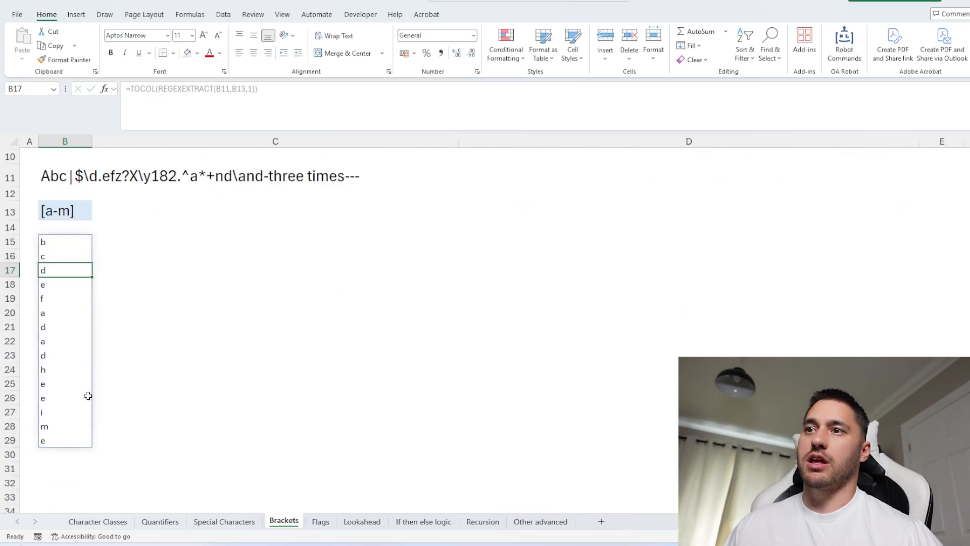
Change the end of the range in the B13 pattern to a capital M, giving [a-M].
scroll(81, 389, "up", 3)
double_click(75, 298)
key("BackSpace")
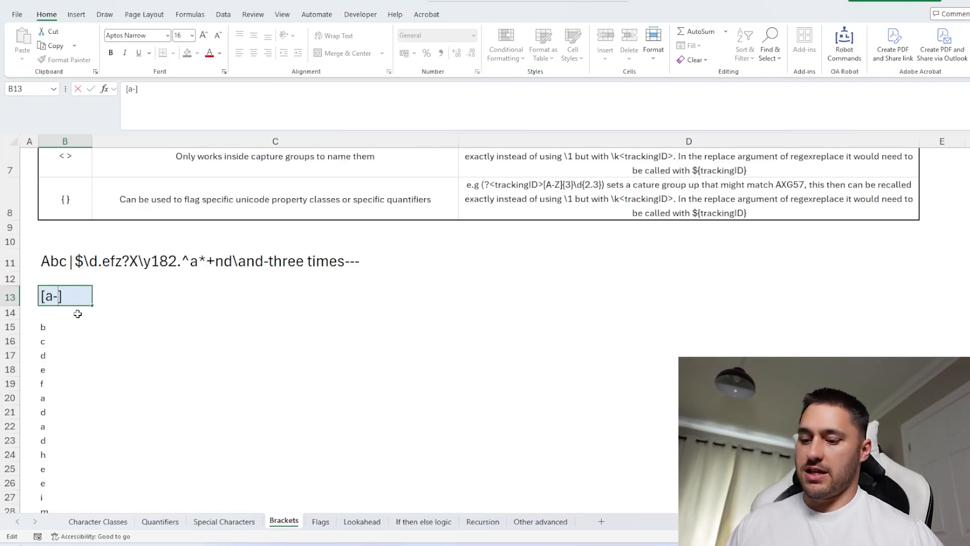
type("M")
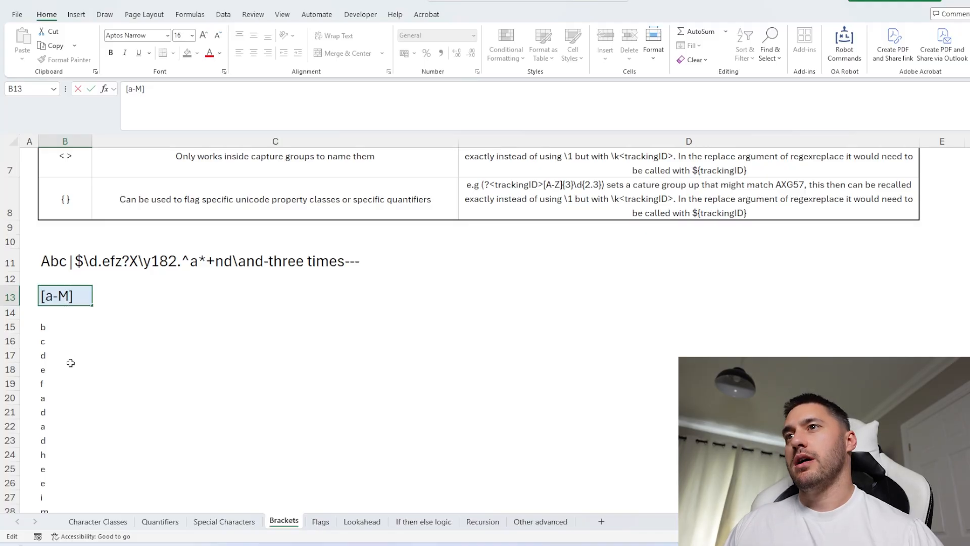
key("Return")
Change the end of the range in the B13 pattern to the digit 5, giving [a-5].
double_click(61, 296)
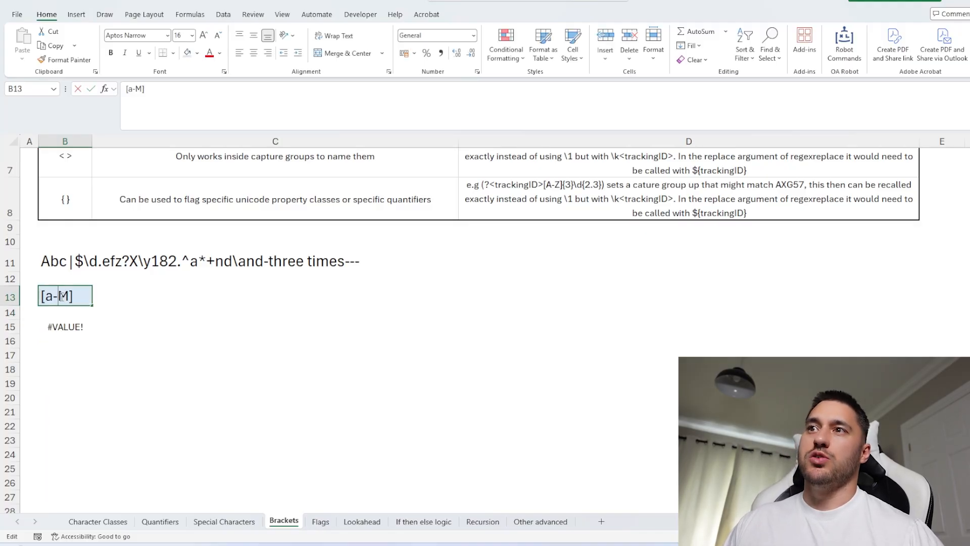
double_click(64, 295)
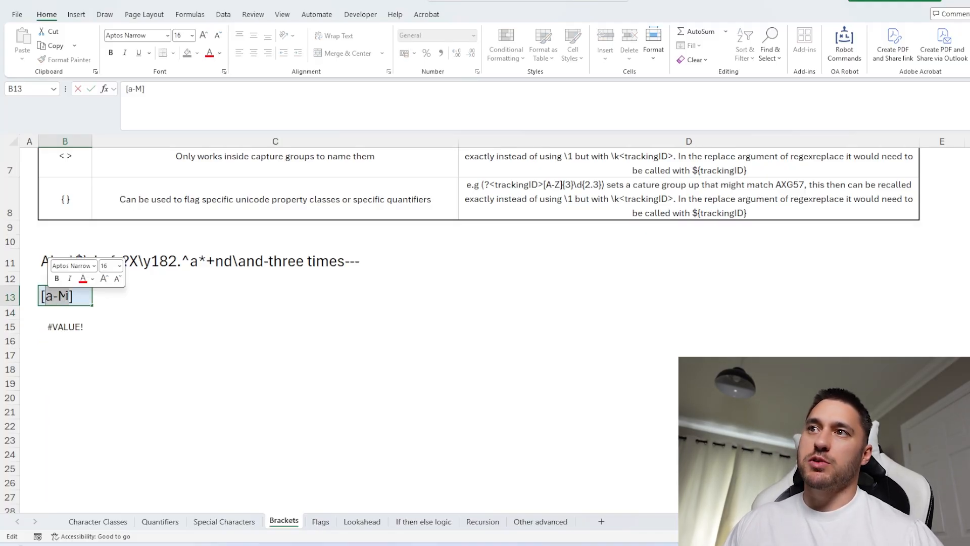
double_click(65, 296)
type("5")
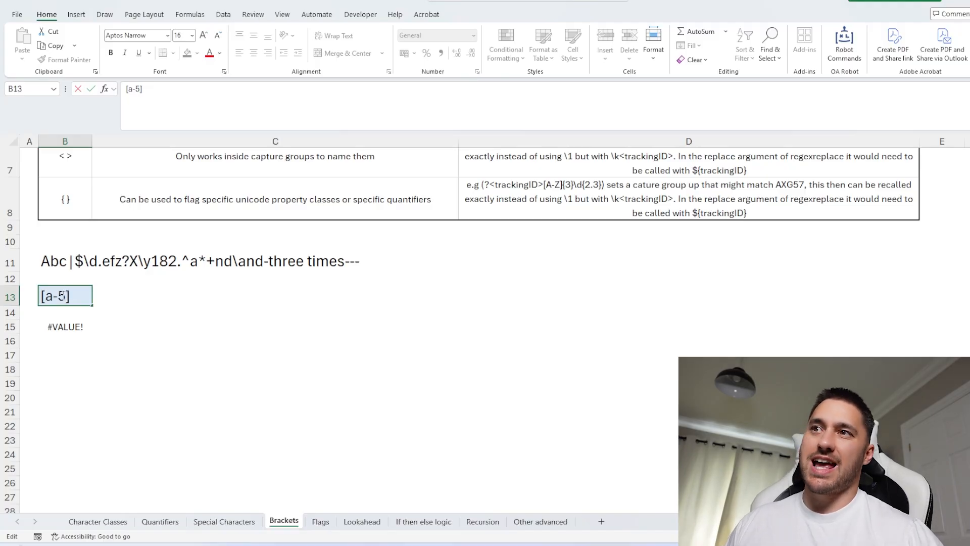
key("Return")
double_click(59, 295)
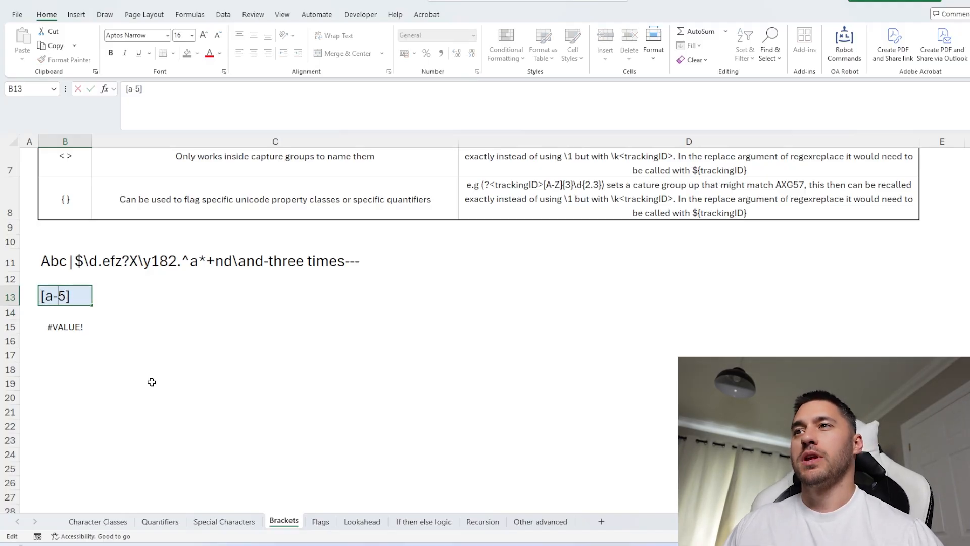
key("Escape")
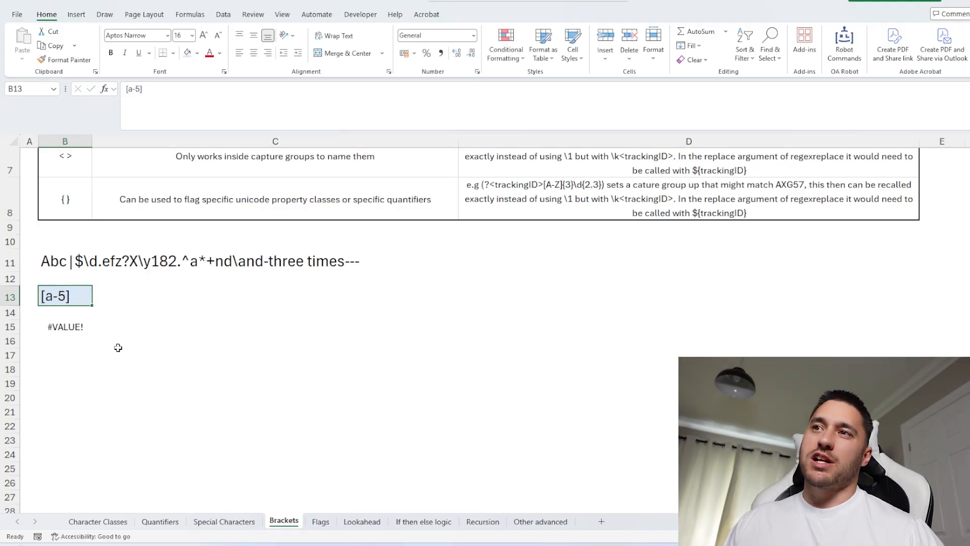
Escape the hyphen in the B13 pattern with a backslash, giving [a\-5].
double_click(56, 296)
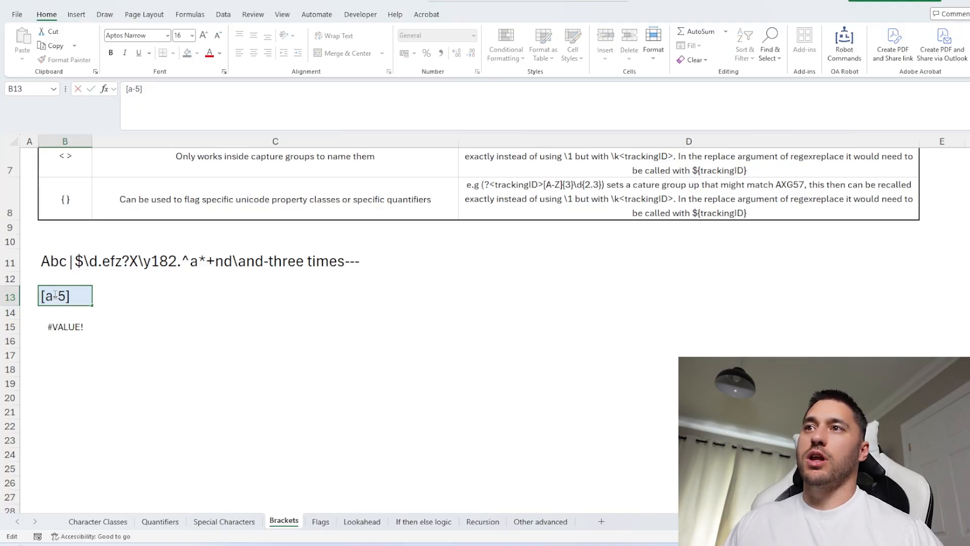
type("\\")
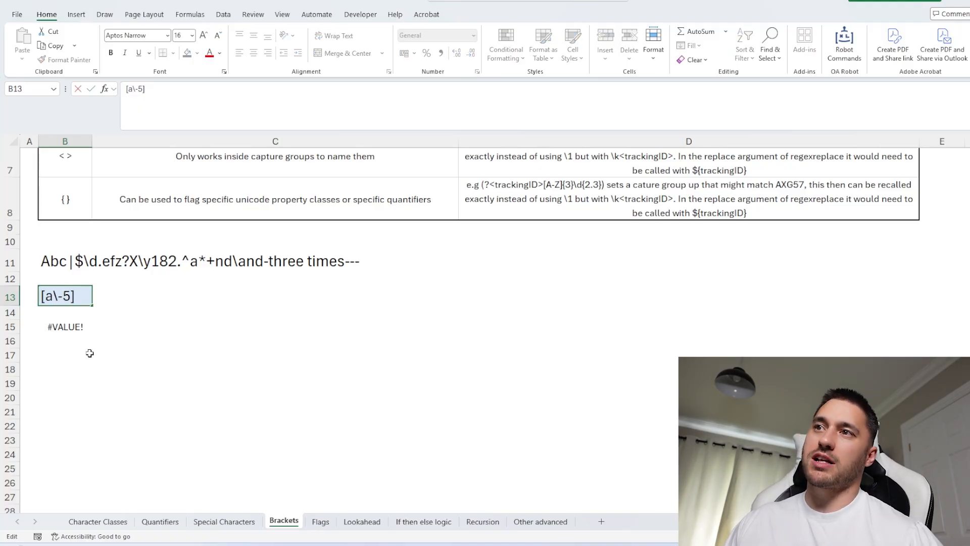
key("Return")
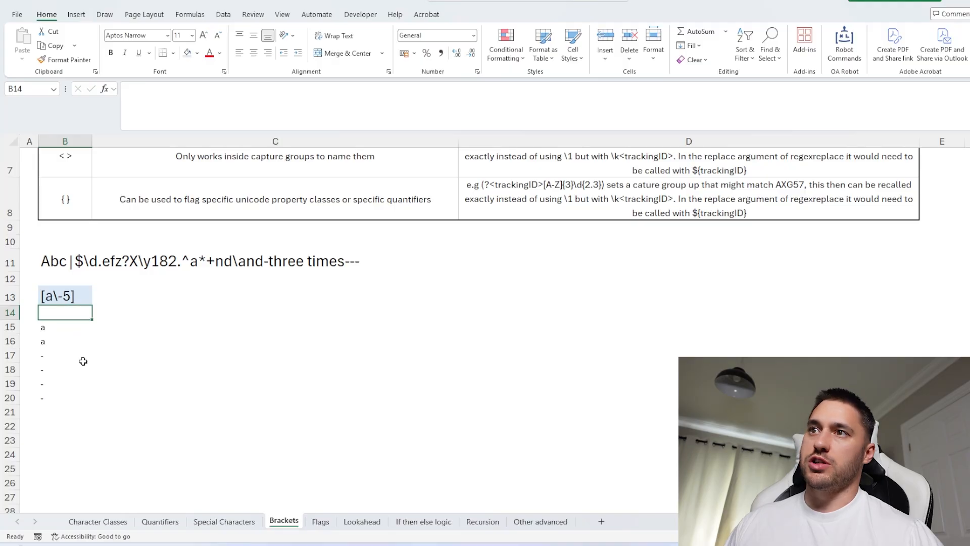
Replace the contents of the square brackets in B13 with a single backslash, giving [\].
double_click(56, 296)
left_click_drag(62, 296, 47, 296)
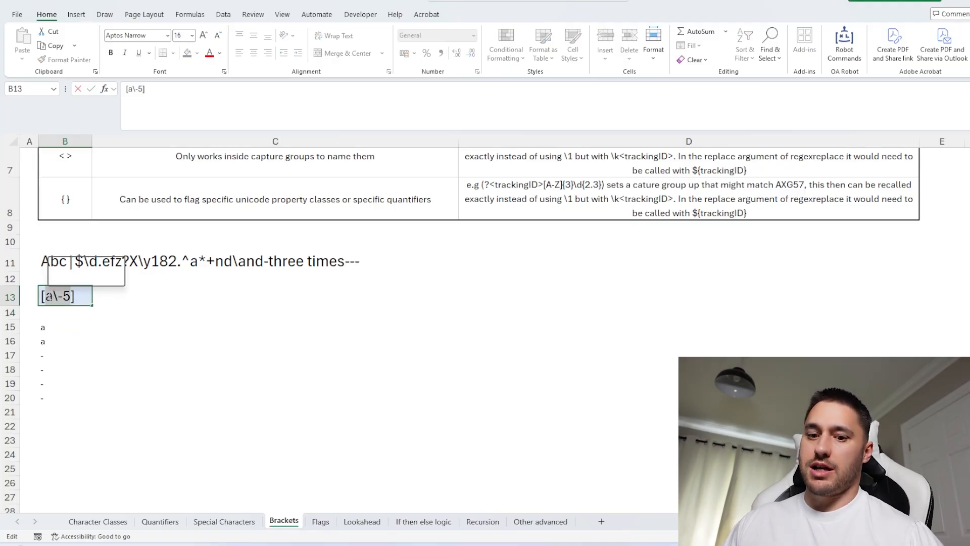
type("\\")
key("Return")
Add a second backslash inside the B13 brackets, giving [\\], and check the extraction in B15.
double_click(48, 296)
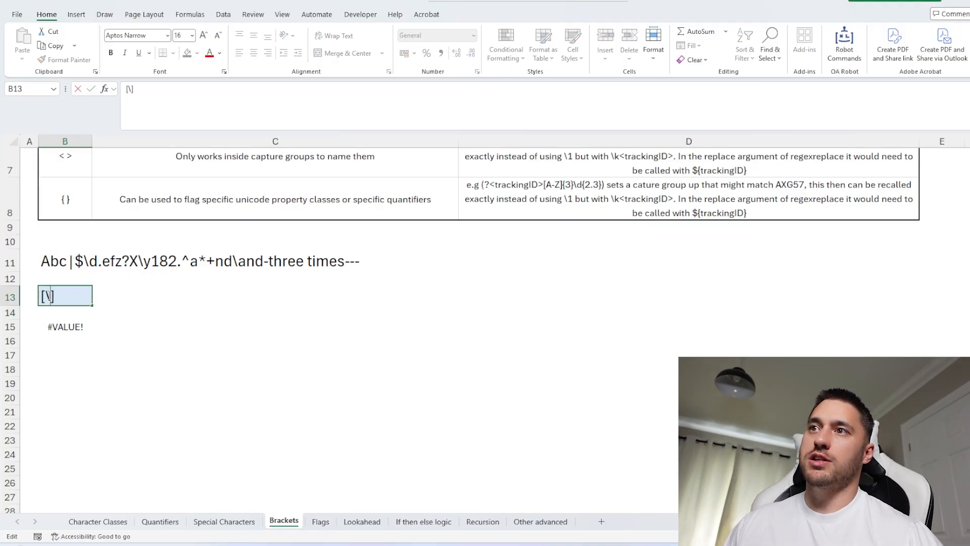
type("\\")
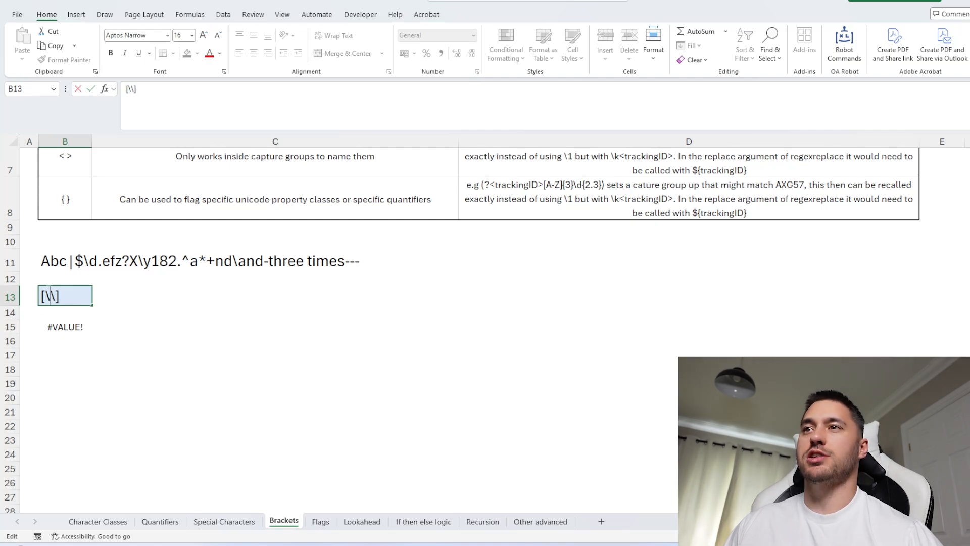
key("Return")
left_click(60, 326)
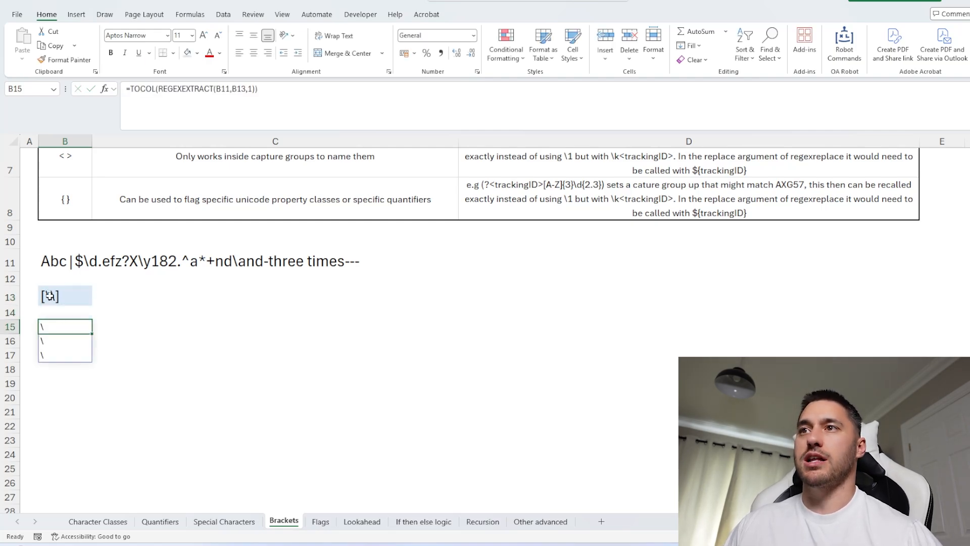
Replace the bracket contents in B13 with a leading hyphen and a lowercase range, giving [-a-z], and look through the extracted characters.
double_click(49, 295)
double_click(49, 296)
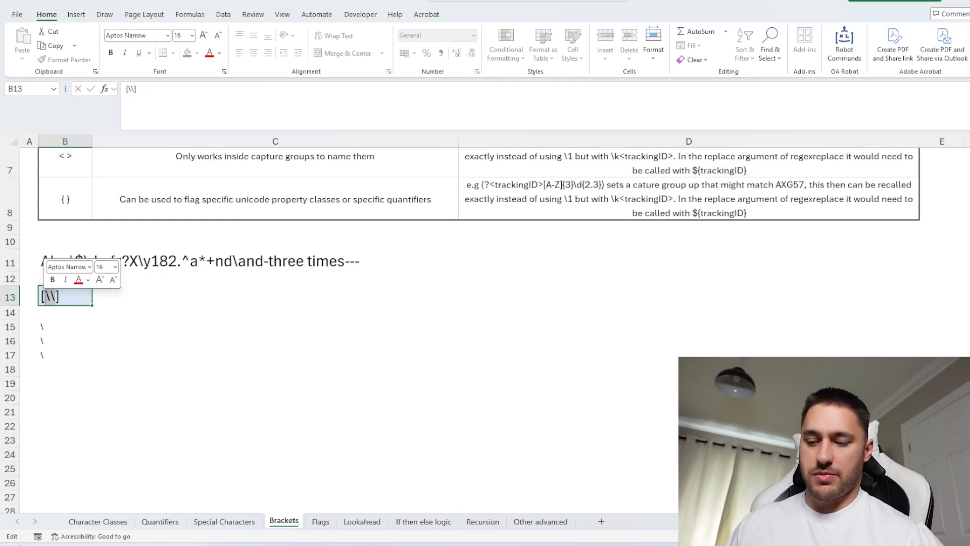
type("-a-z")
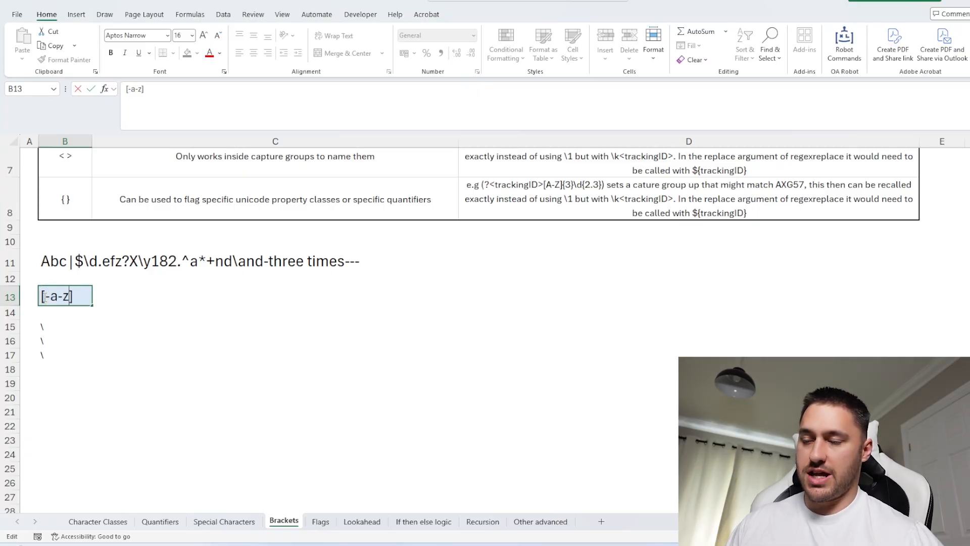
key("Return")
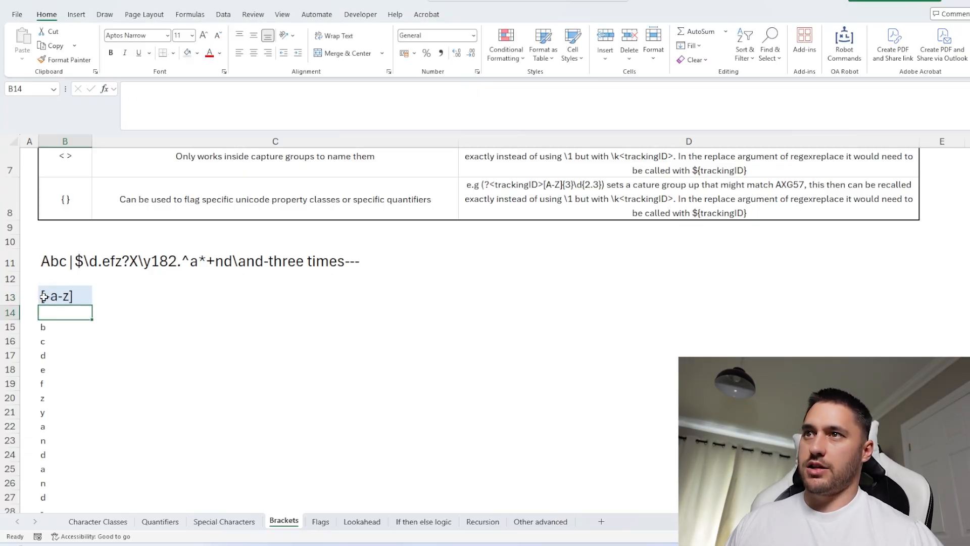
double_click(44, 297)
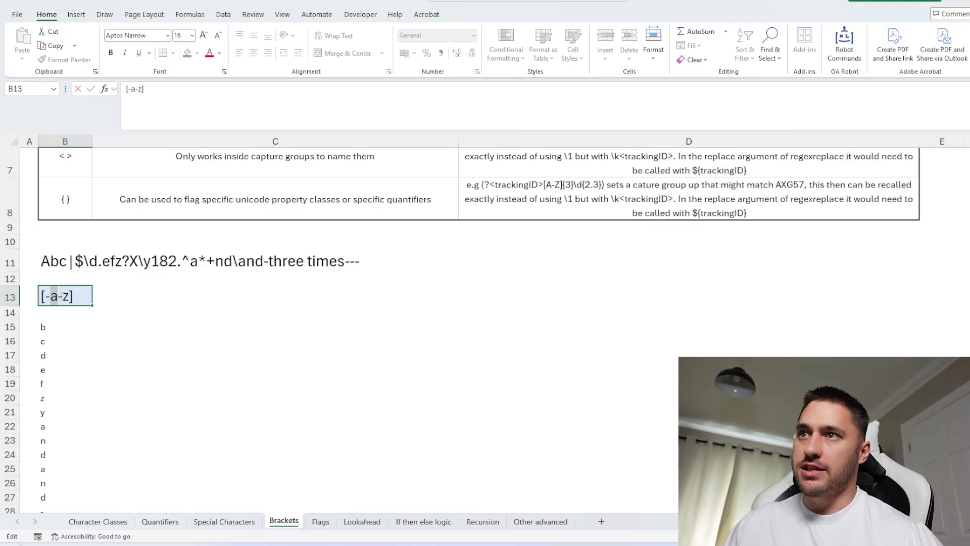
key("Escape")
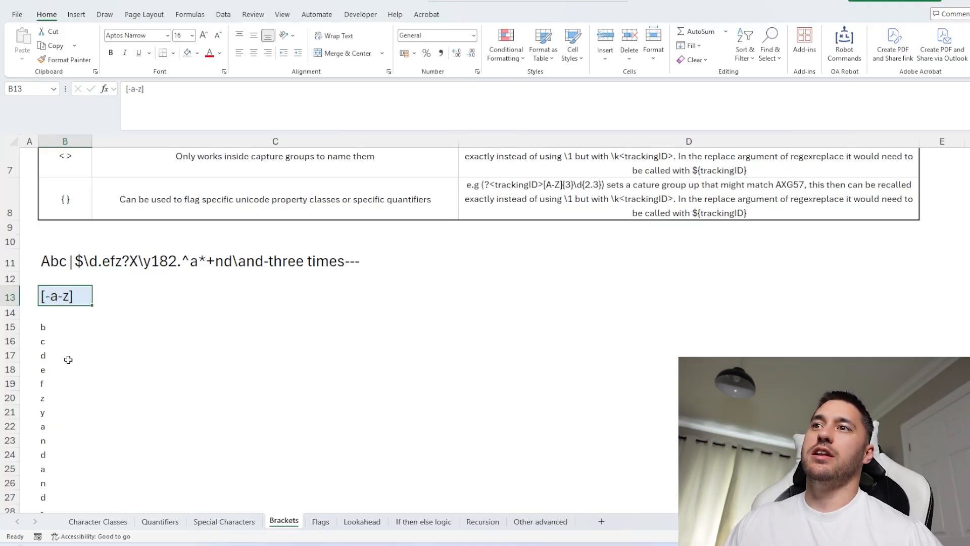
scroll(61, 384, "down", 2)
scroll(58, 404, "down", 3)
left_click(61, 423)
scroll(61, 422, "up", 6)
left_click(61, 327)
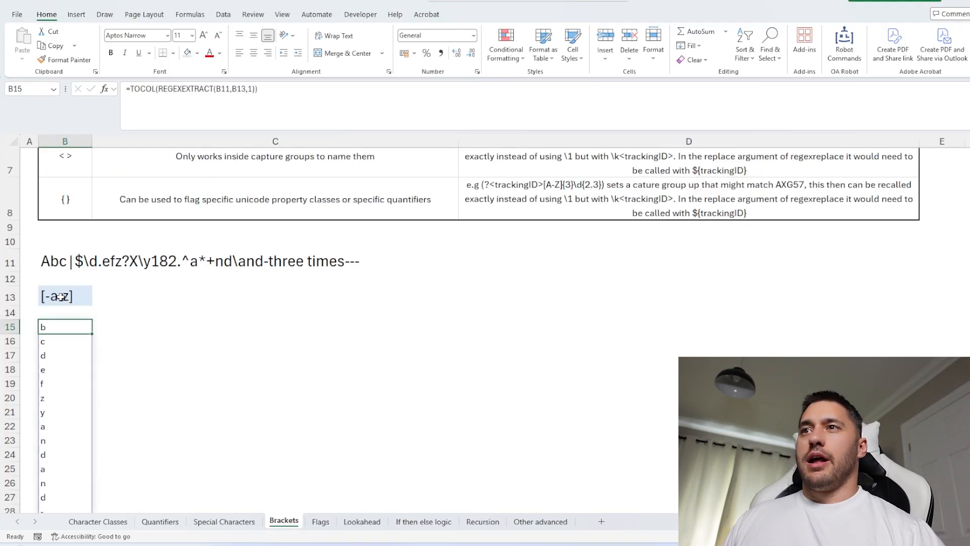
Replace the bracket contents in B13 with the digit class, giving [\d], and check the extraction in B15.
double_click(65, 296)
left_click_drag(69, 296, 45, 297)
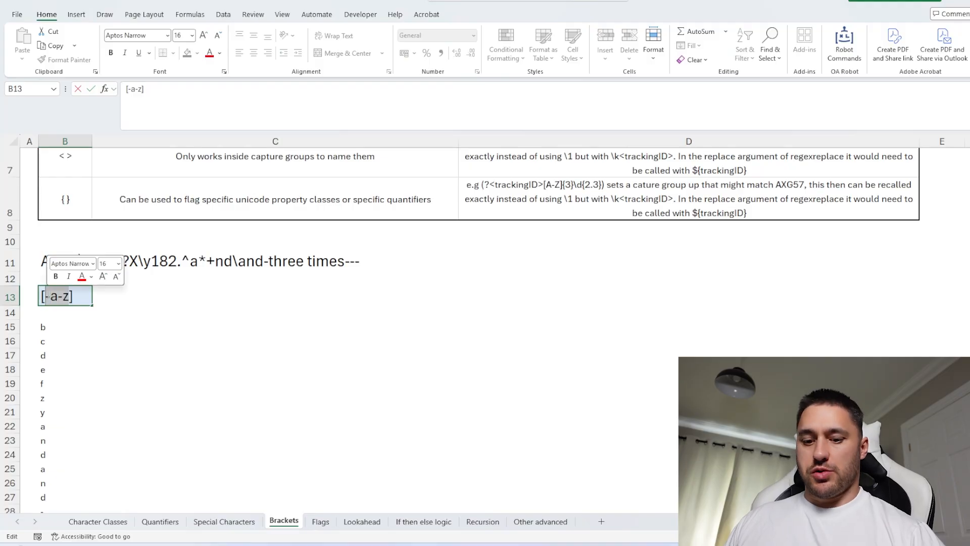
type("\\d")
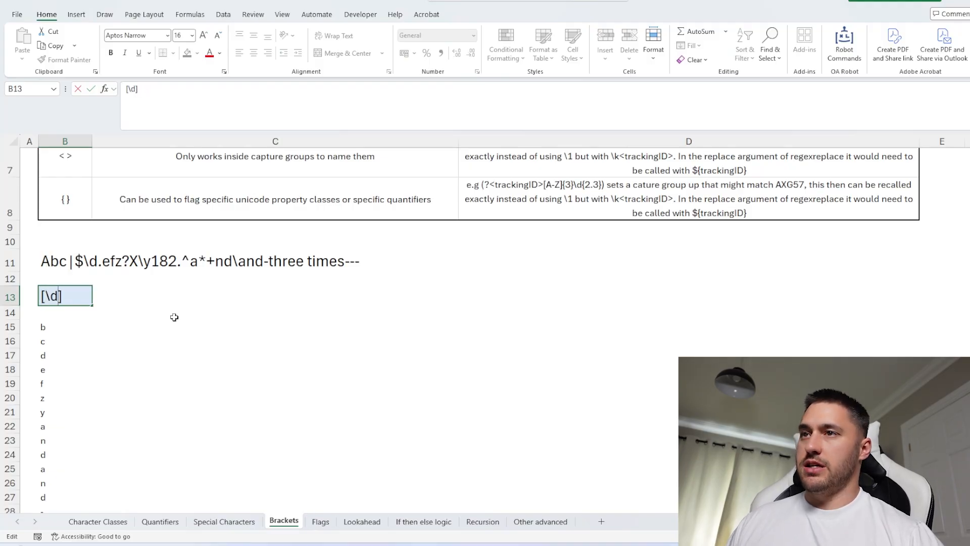
key("Return")
left_click(62, 326)
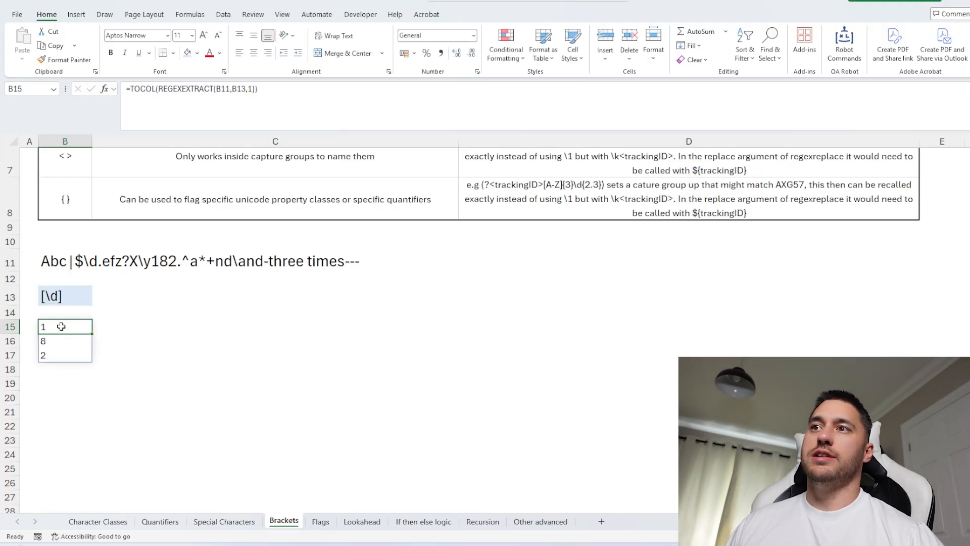
Change the character class in the B13 pattern to the word class, giving [\w].
double_click(60, 296)
key("BackSpace")
type("w")
key("Return")
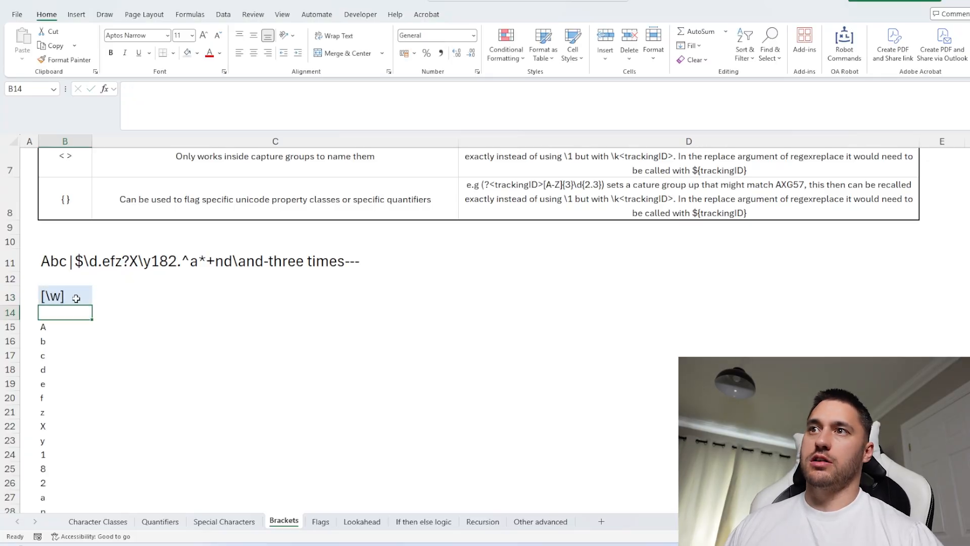
Change the B13 pattern to the Unicode letter property [\p{L}] and look through the extracted letters.
double_click(76, 297)
key("BackSpace")
type("p{")
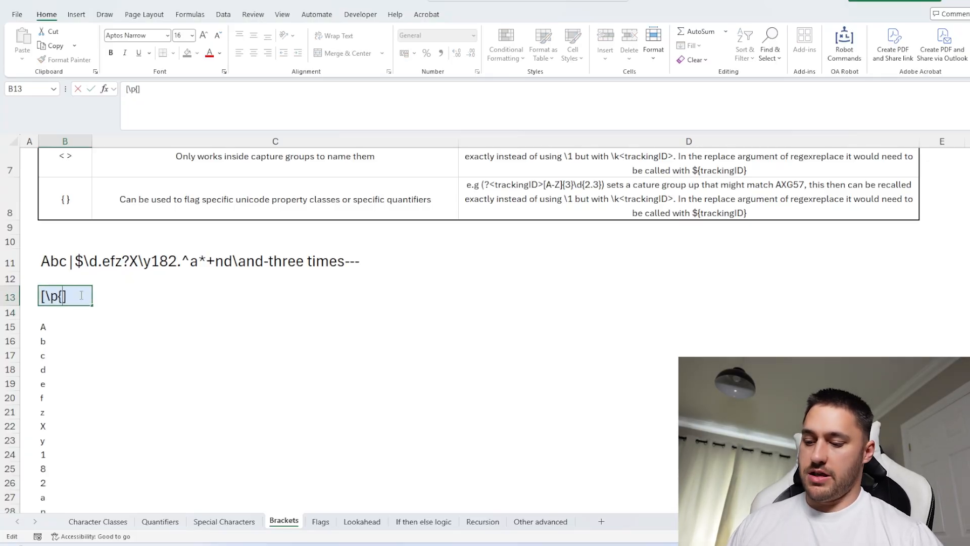
type("L}")
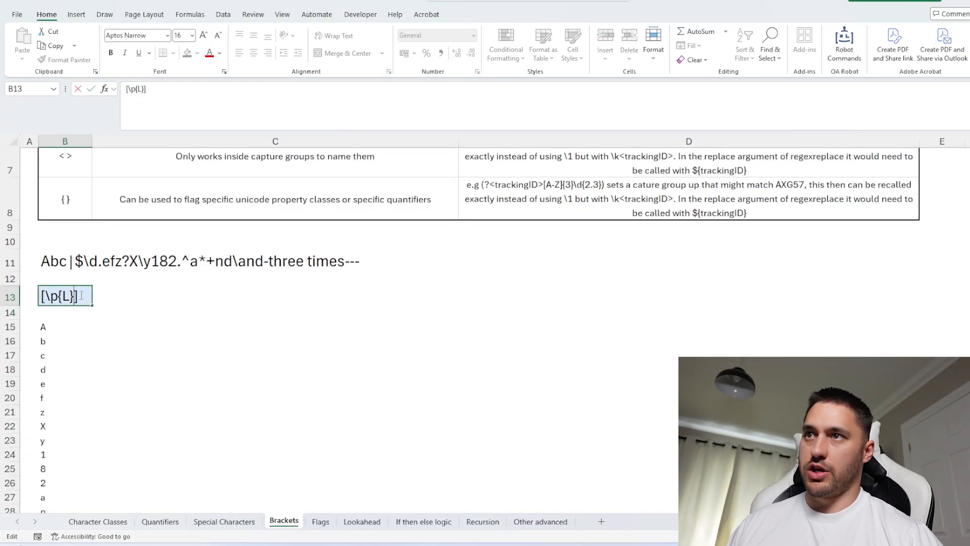
key("Return")
left_click(56, 329)
scroll(71, 334, "down", 4)
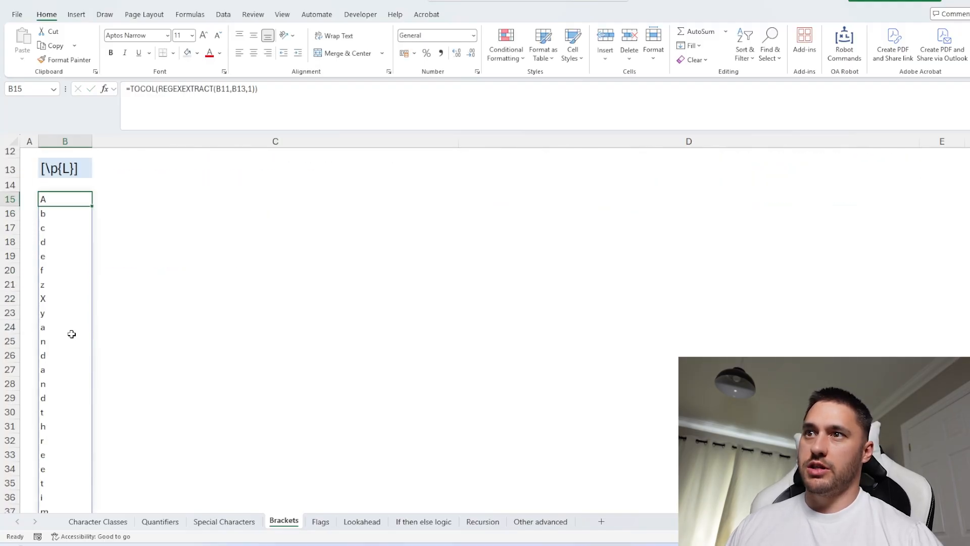
scroll(71, 333, "up", 4)
Change the Unicode property in the B13 pattern from letters to numbers, giving [\p{N}].
double_click(71, 261)
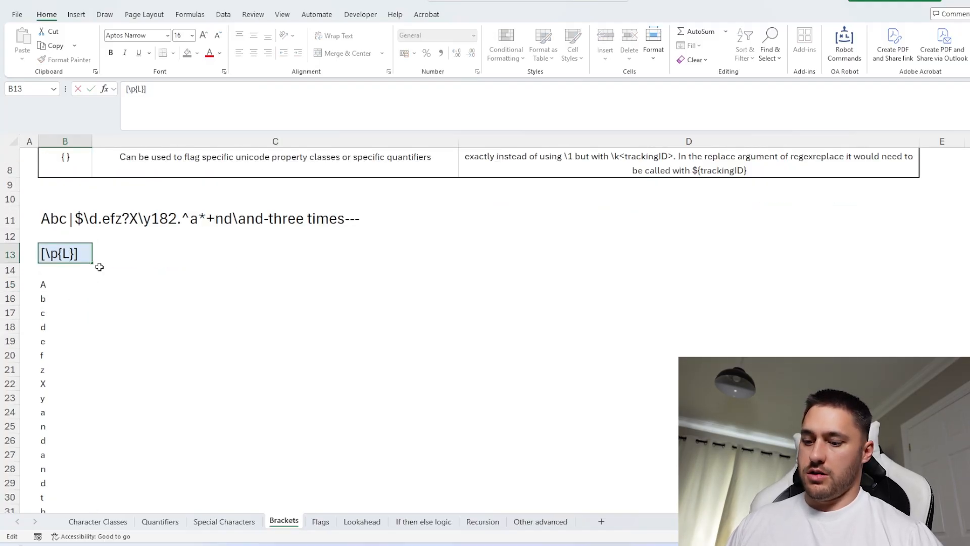
key("BackSpace")
type("N")
key("Return")
Clear everything between the square brackets in B13, leaving an empty set [].
double_click(67, 258)
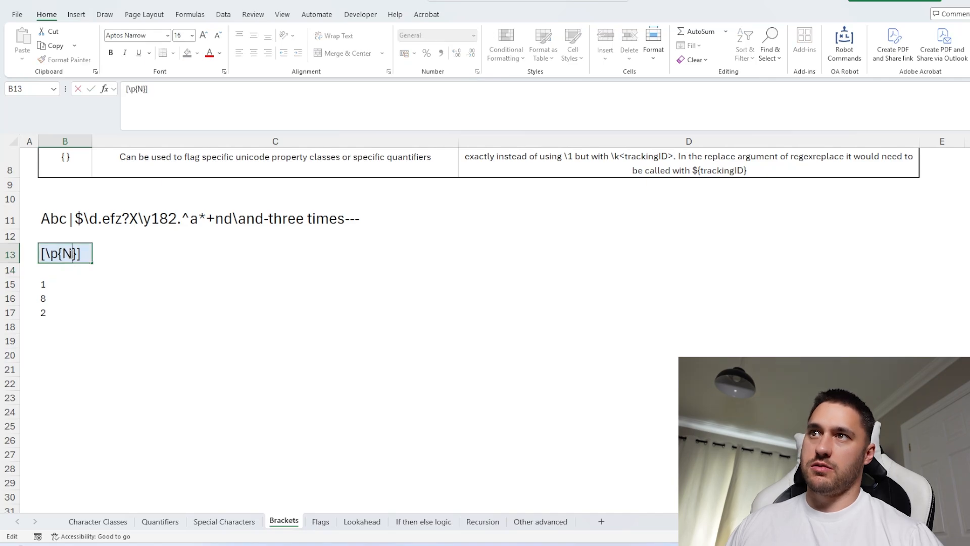
left_click_drag(76, 256, 46, 254)
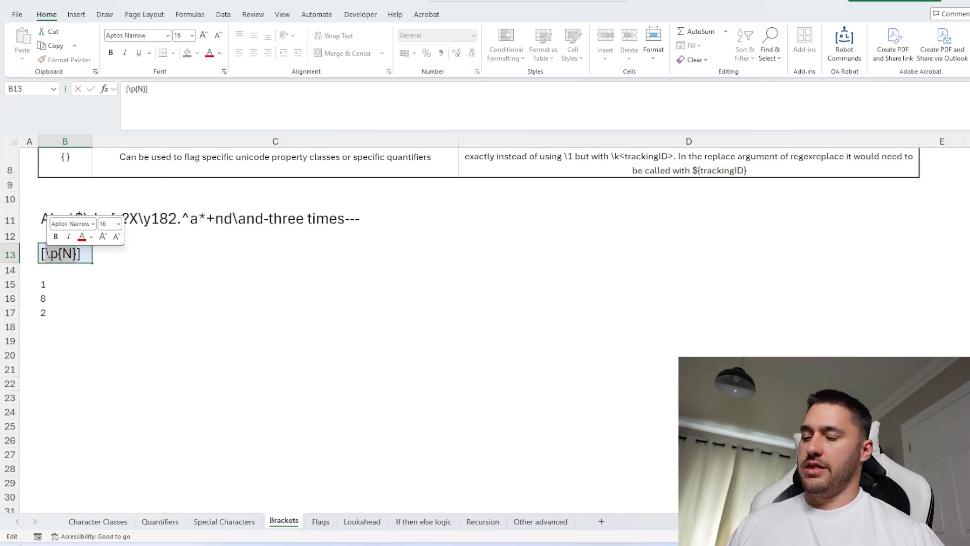
key("BackSpace")
left_click(101, 291)
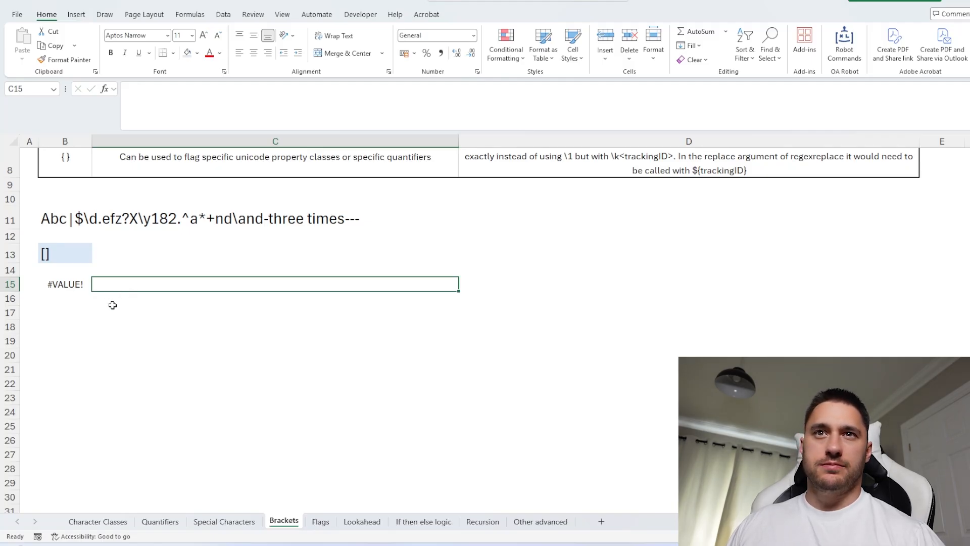
Enter the capture group pattern (a) in cell B13.
double_click(62, 300)
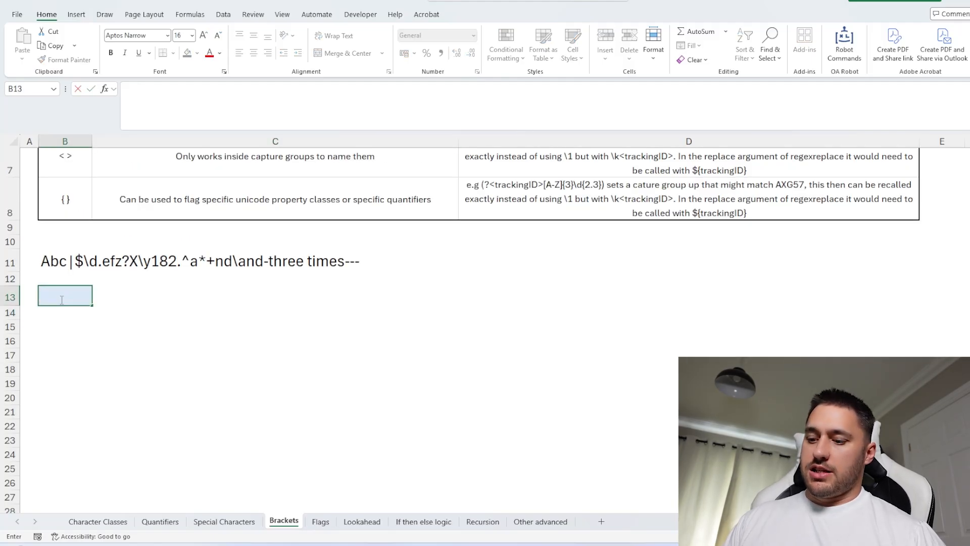
type("()")
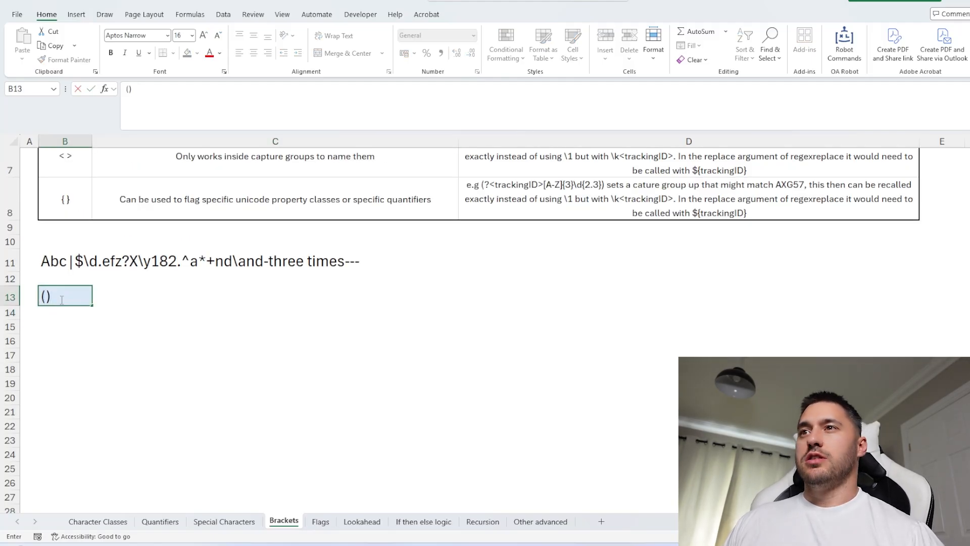
key("F2")
key("Left")
type("a")
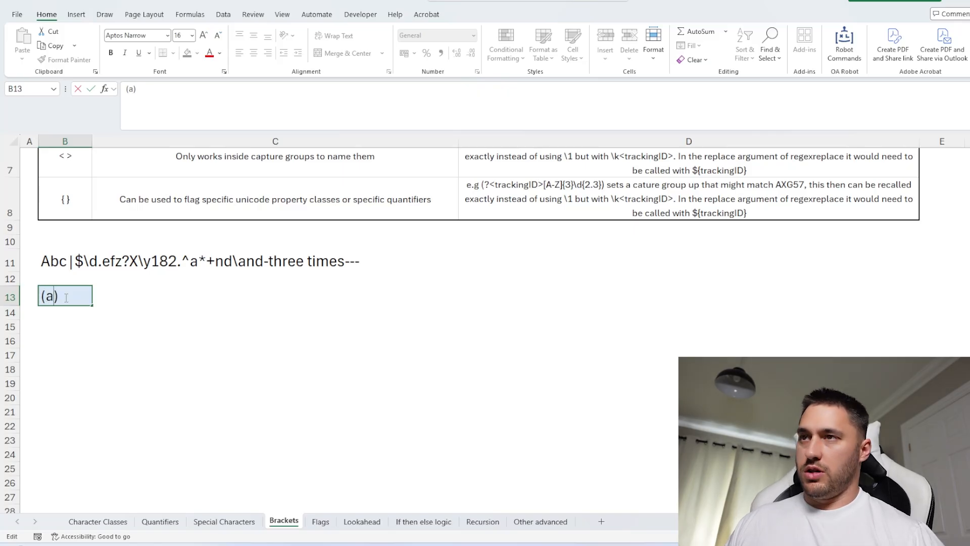
key("ctrl+Return")
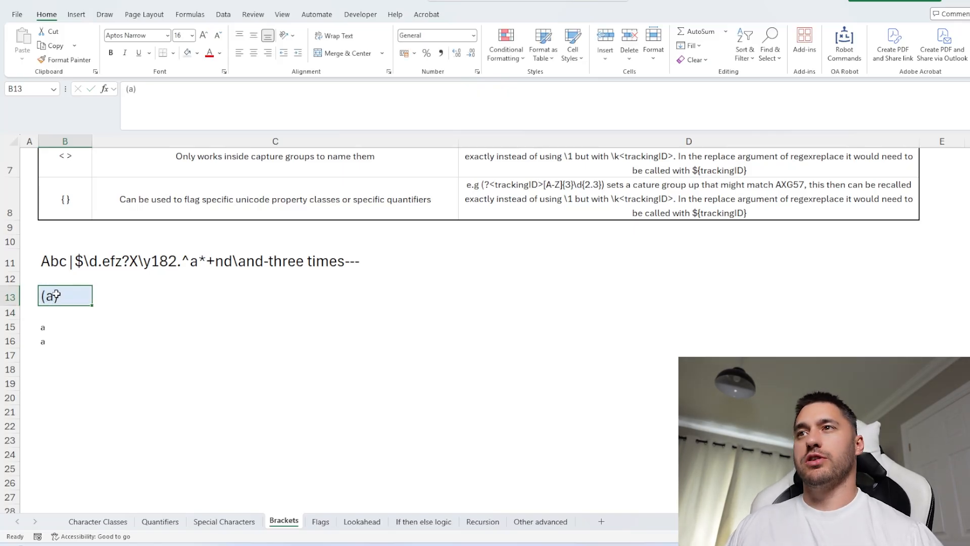
Extend the capture group in B13 to the letter sequence (abcdef).
double_click(52, 296)
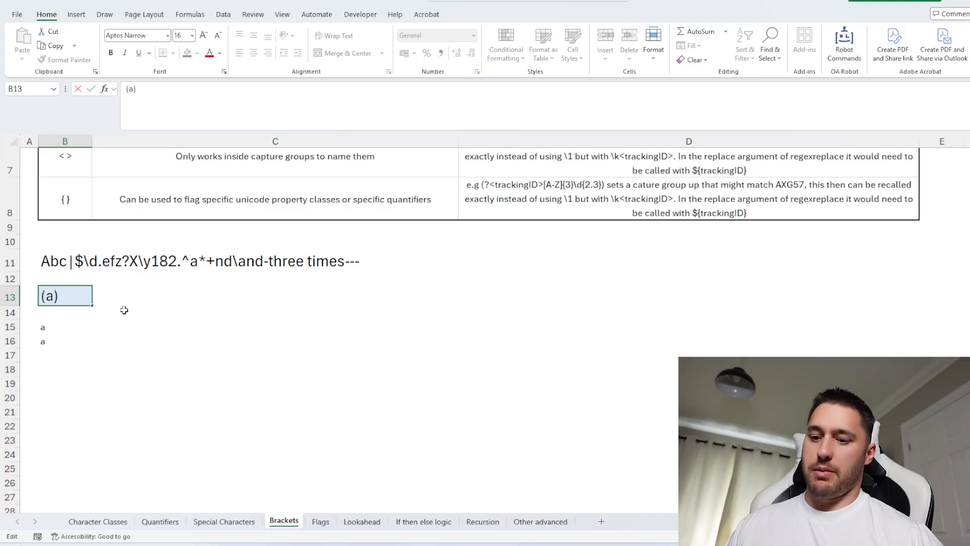
type("bcdef")
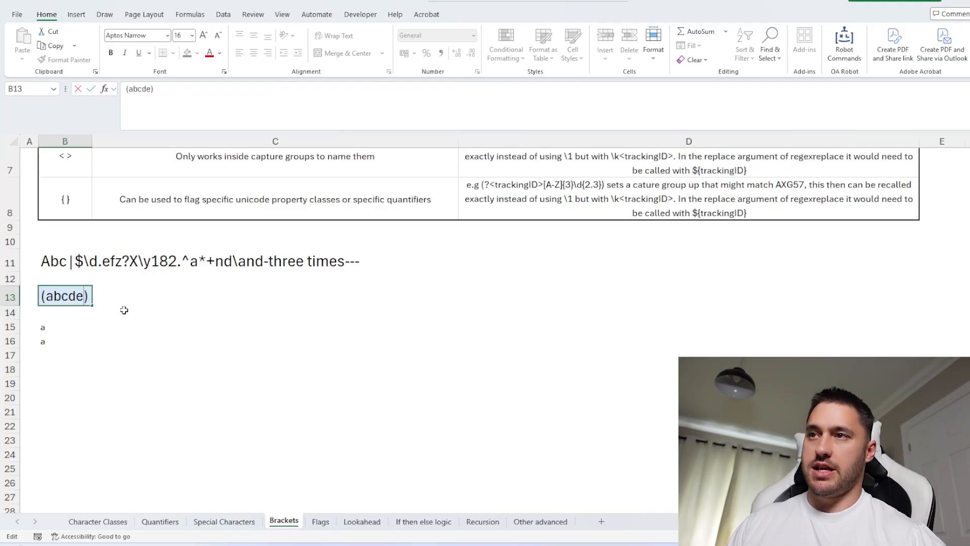
key("ctrl+Return")
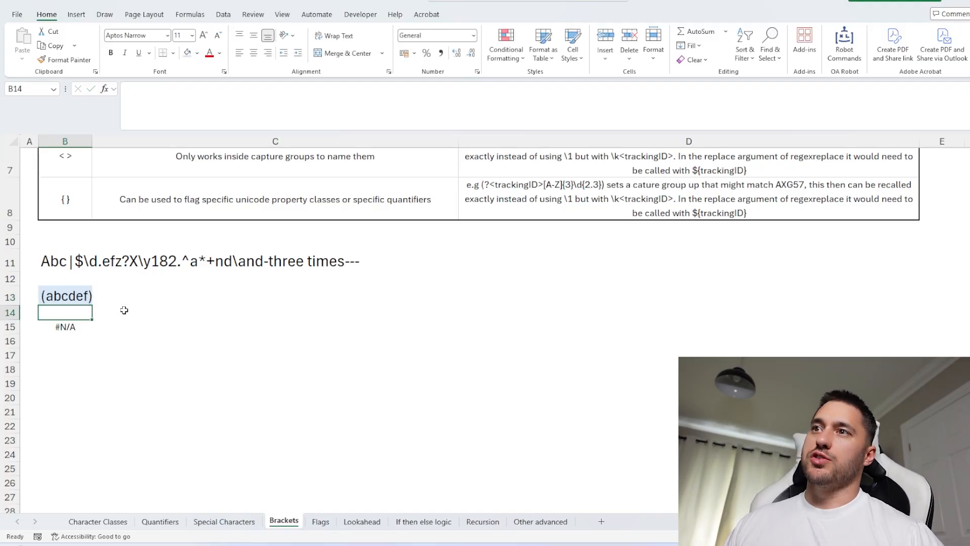
Remove both parentheses from the capture group pattern in B13, leaving only abcdef.
double_click(76, 296)
left_click_drag(89, 296, 45, 297)
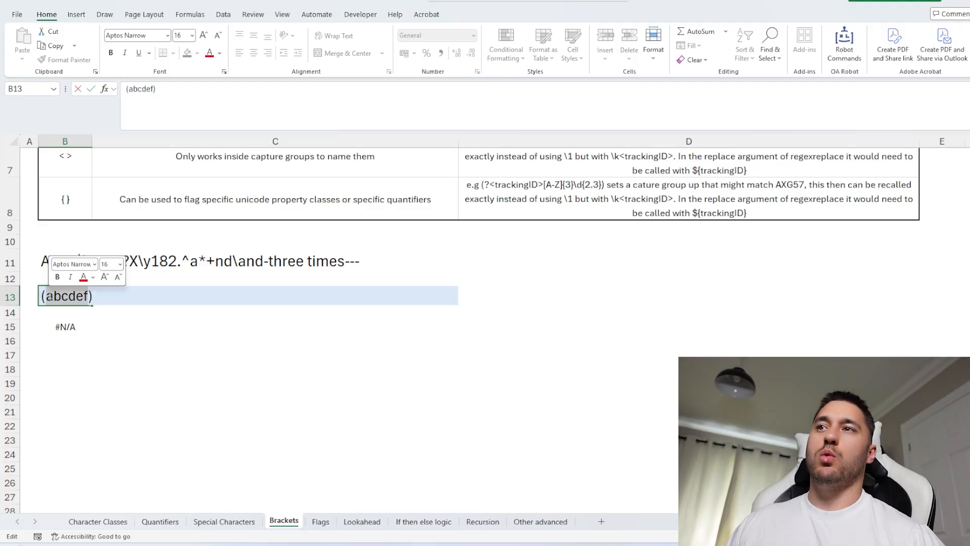
left_click(79, 296)
double_click(79, 296)
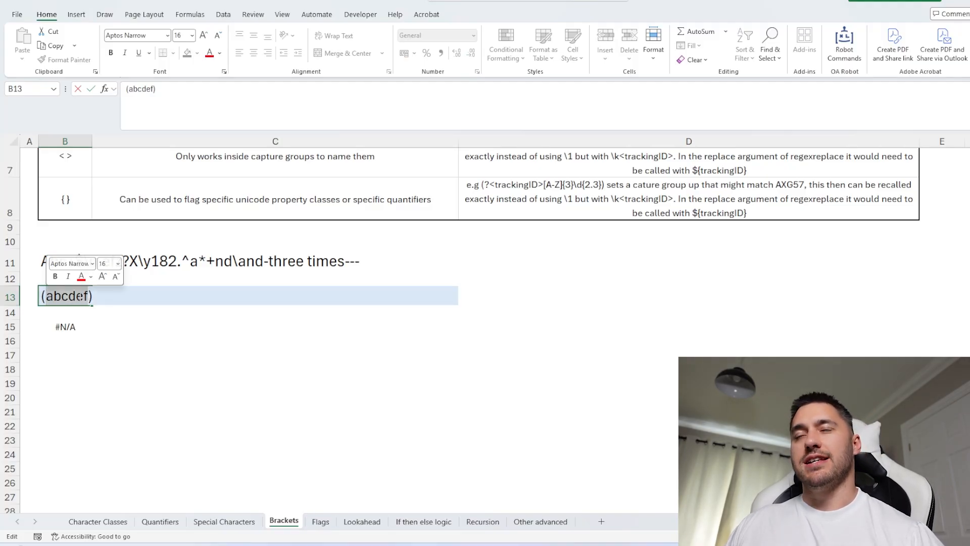
left_click(99, 297)
key("BackSpace")
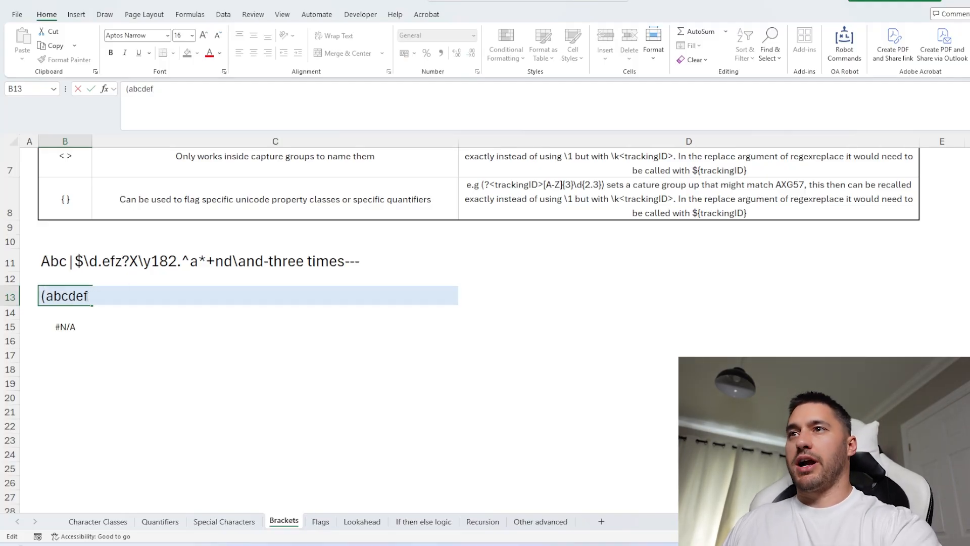
key("Home")
key("Delete")
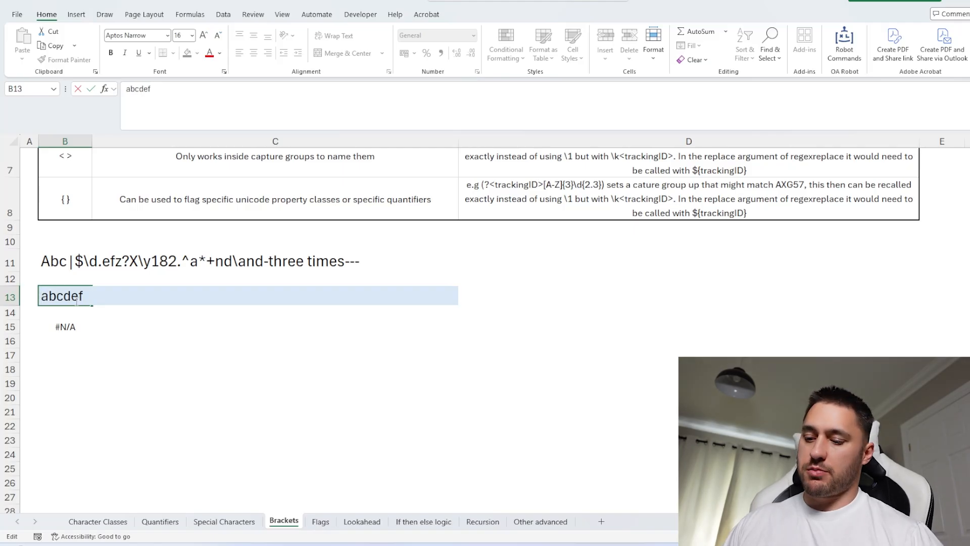
Put the parentheses back around abcdef in the B13 pattern.
type("(")
left_click(95, 297)
type(")")
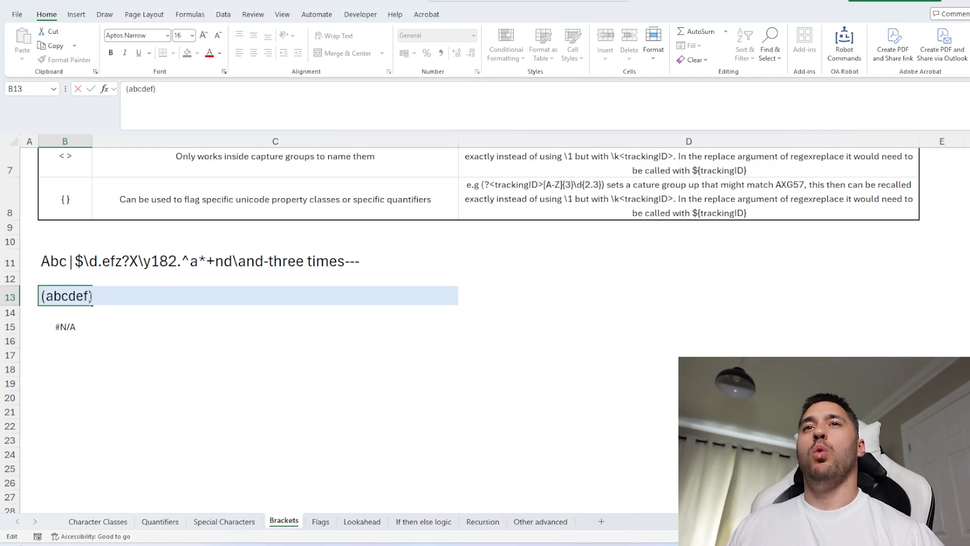
Replace the B13 pattern with the opening of a non-capturing group, (?:.
left_click_drag(92, 296, 37, 297)
type("?")
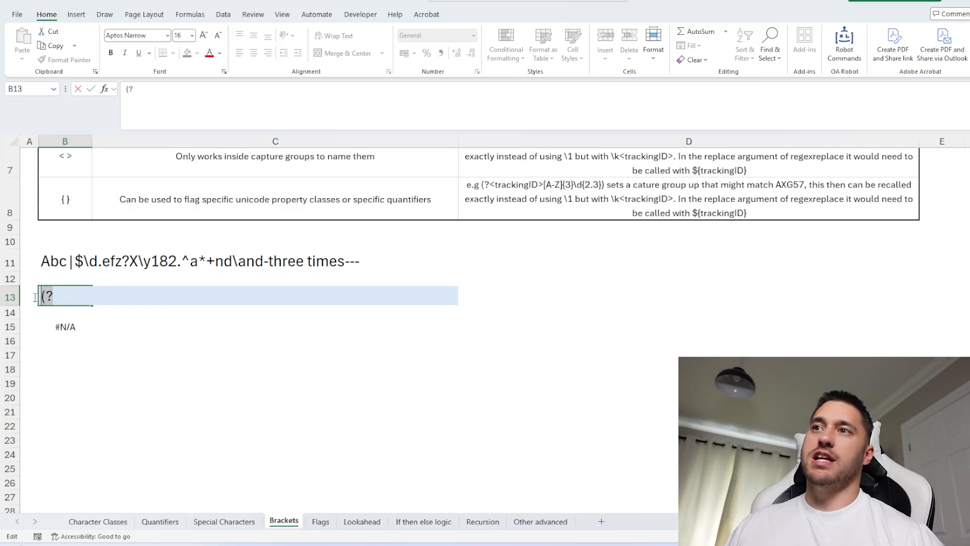
left_click(66, 296)
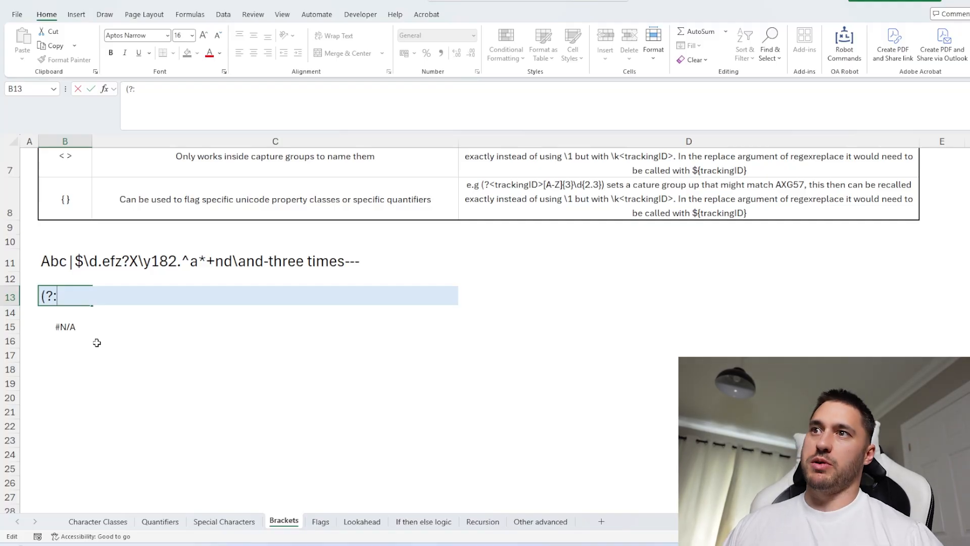
scroll(97, 342, "up", 1)
scroll(97, 343, "down", 1)
Reduce the B13 pattern to an empty pair of parentheses, ().
key("BackSpace")
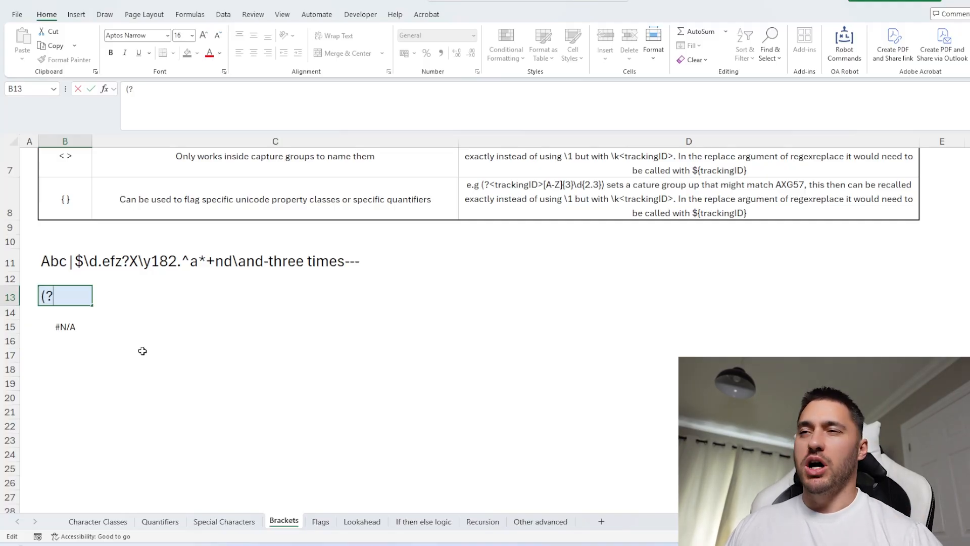
key("BackSpace")
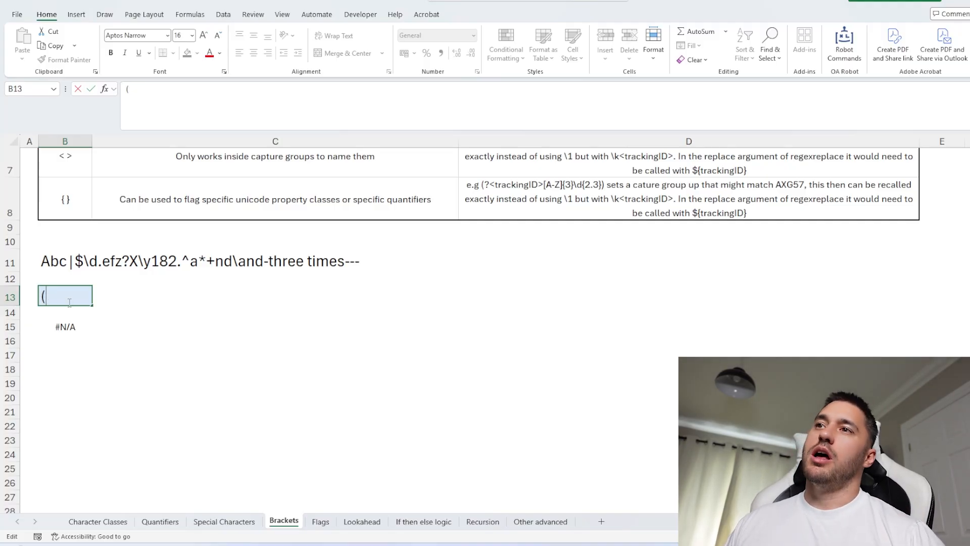
type(")")
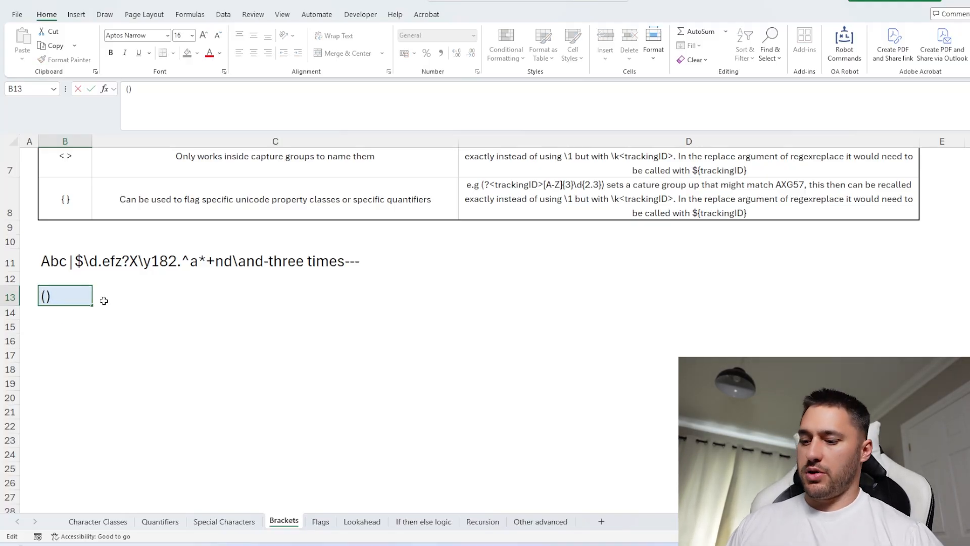
Replace the parentheses in B13 with the curly-brace quantifier {3,} and commit the pattern.
key("BackSpace")
key("BackSpace")
type("{}")
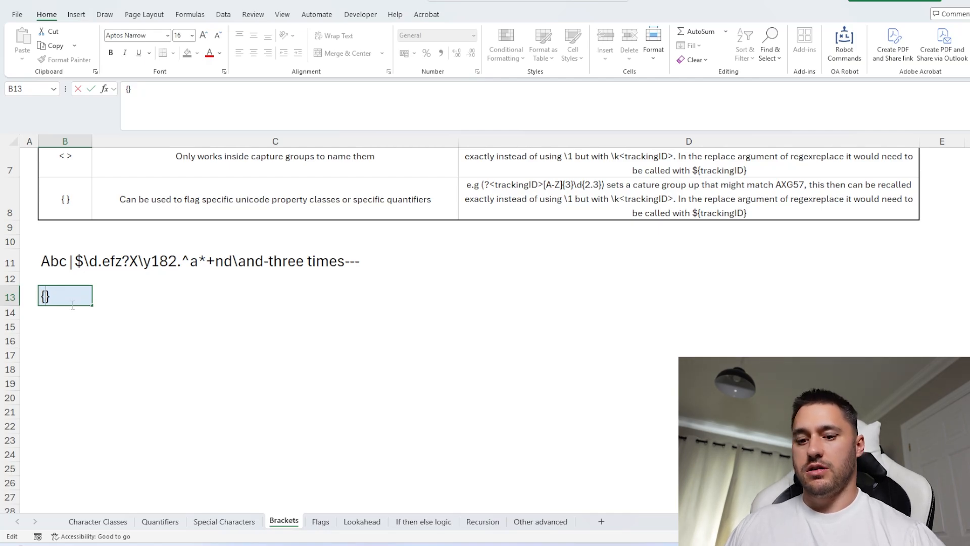
type("3")
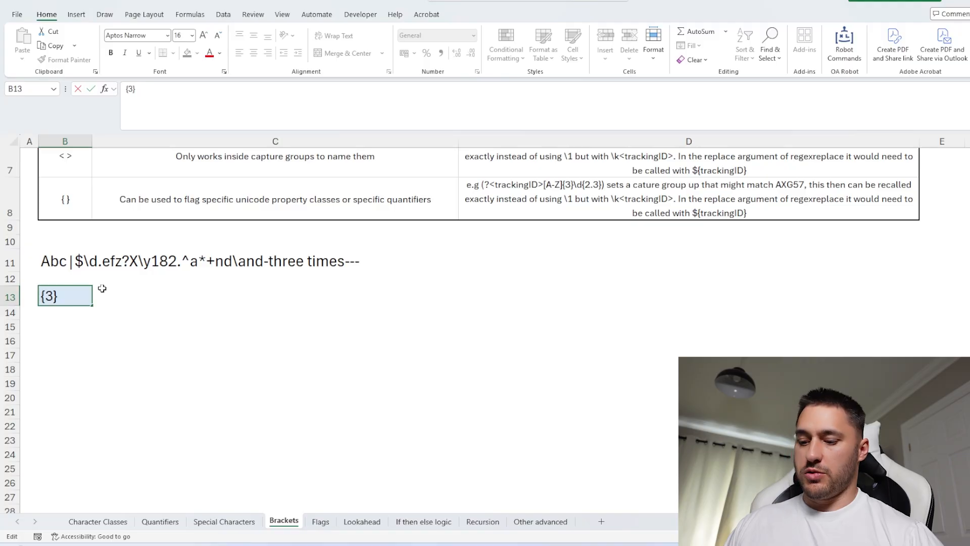
type(",")
key("Return")
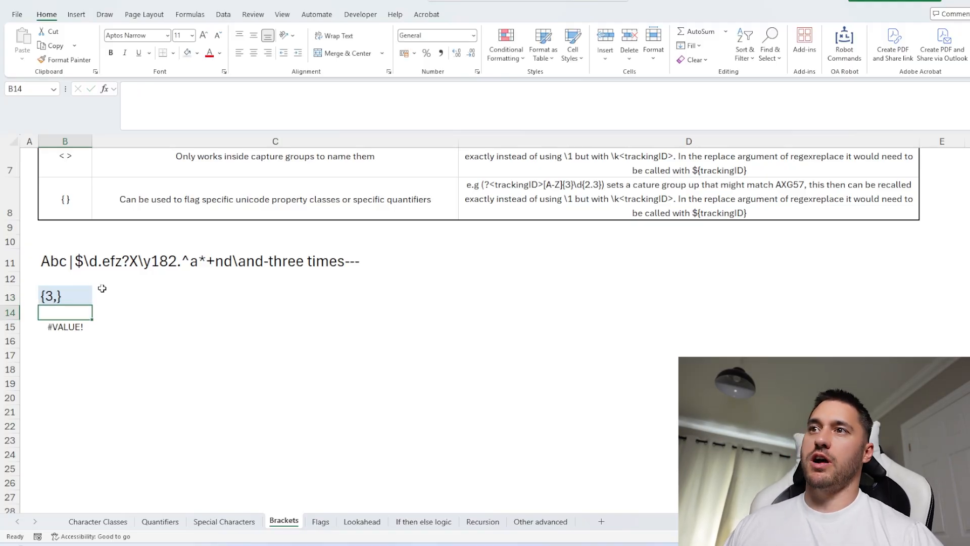
Add the digit class in front of the quantifier in B13, giving \d{3,}, and select the extract formula in B15.
double_click(59, 297)
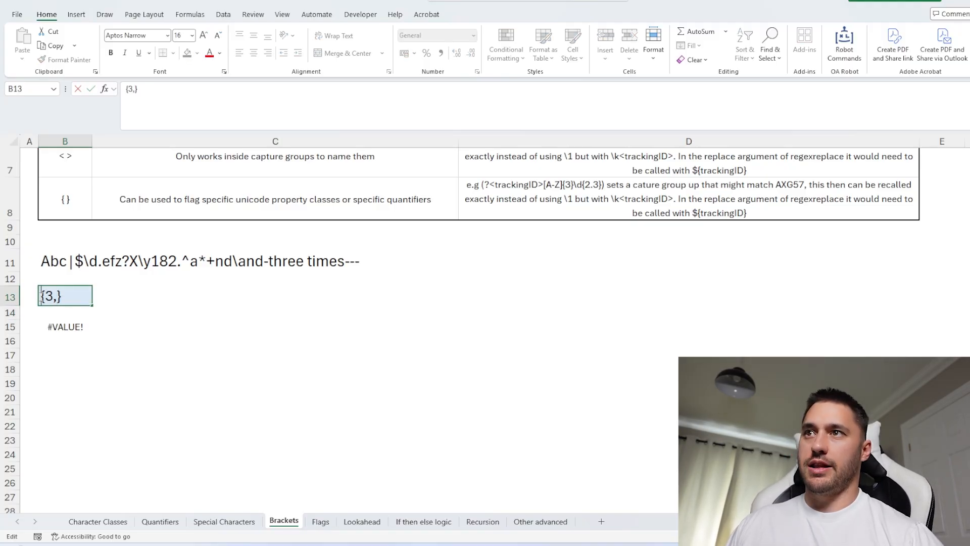
left_click(42, 297)
type("\\d")
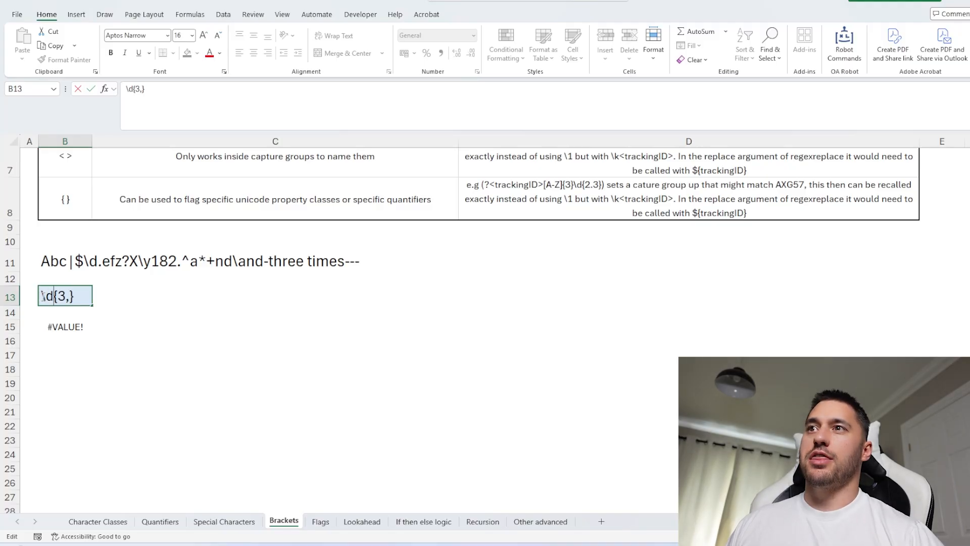
key("Return")
left_click(63, 325)
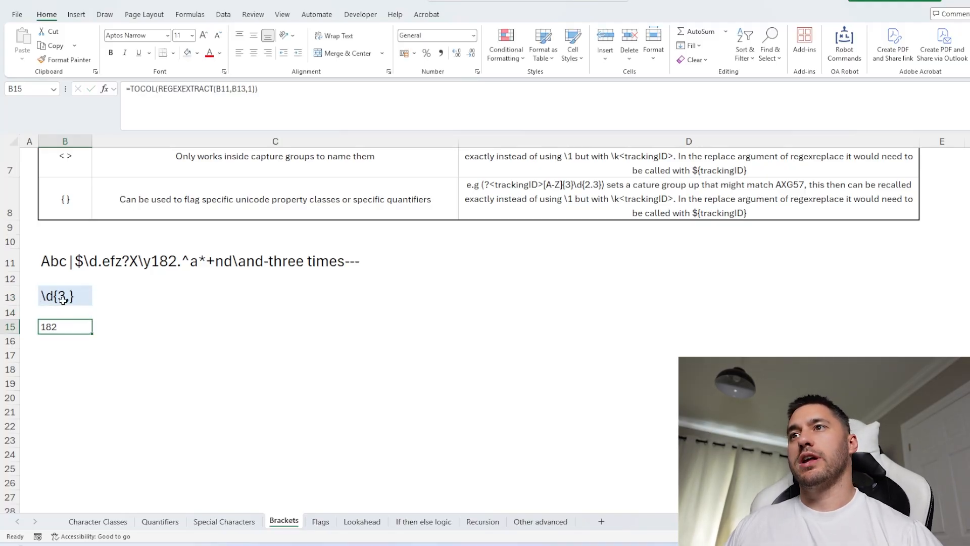
Add an upper limit of 5 to the quantifier in B13, giving \d{3,5}.
double_click(66, 297)
key("Right")
type("5")
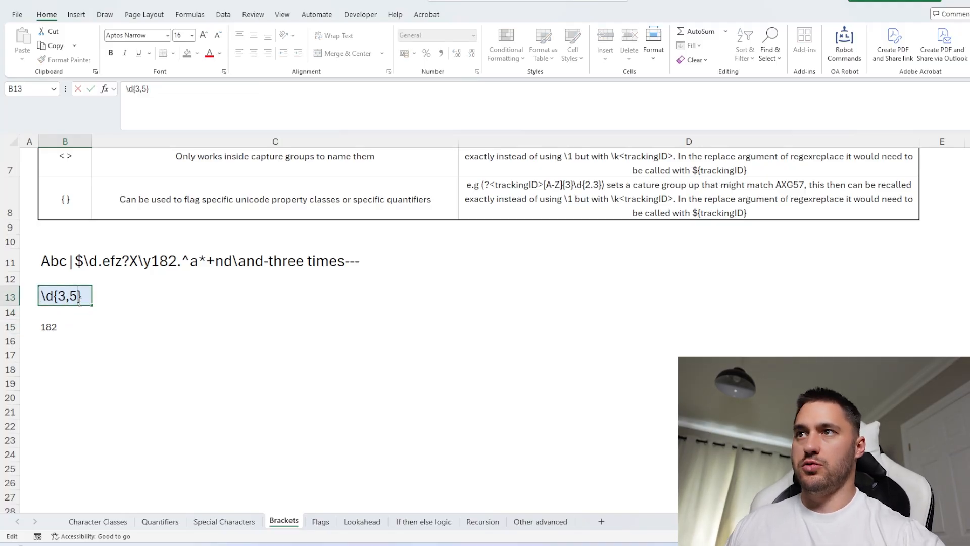
key("Return")
Raise the lower limit of the B13 quantifier to 4, giving \d{4,5}, and select the test text in B11.
double_click(67, 297)
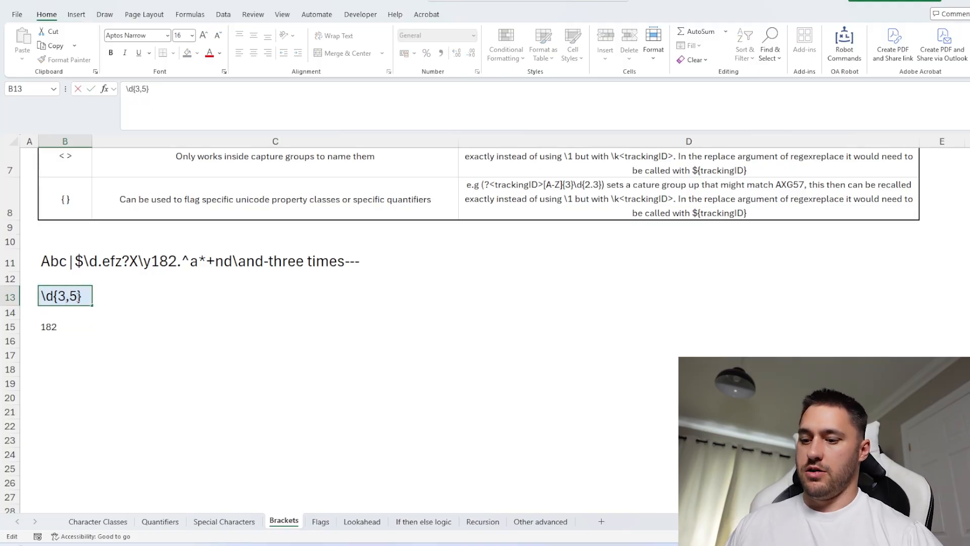
key("BackSpace")
type("4")
key("Return")
left_click(80, 299)
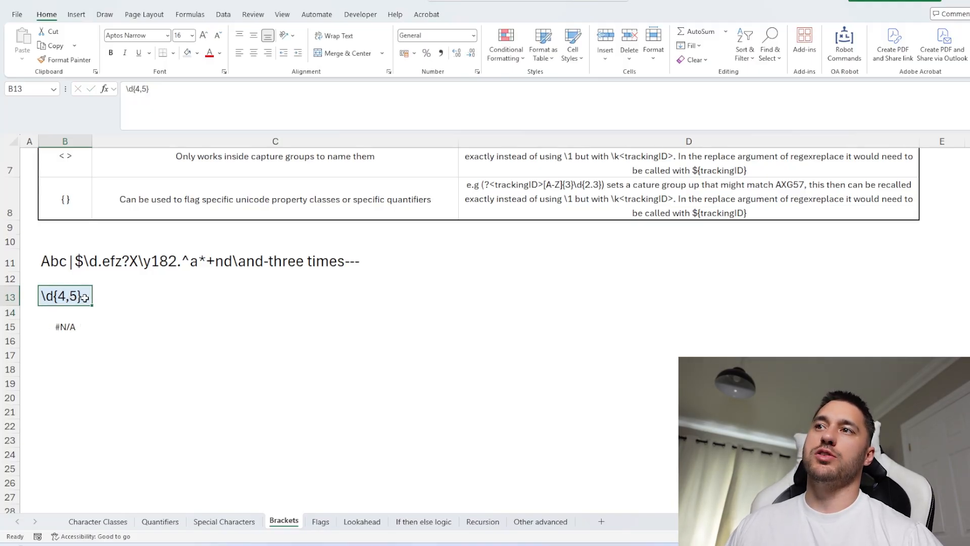
left_click(116, 263)
Strip the digit class and the upper limit from the B13 pattern, leaving {4}.
double_click(61, 297)
key("Left")
key("BackSpace")
key("BackSpace")
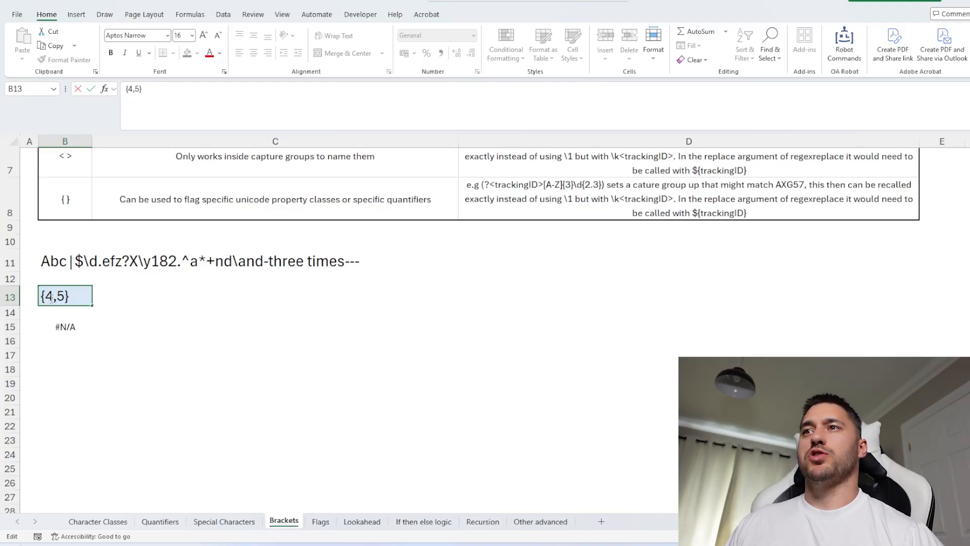
double_click(51, 296)
left_click_drag(54, 297, 63, 297)
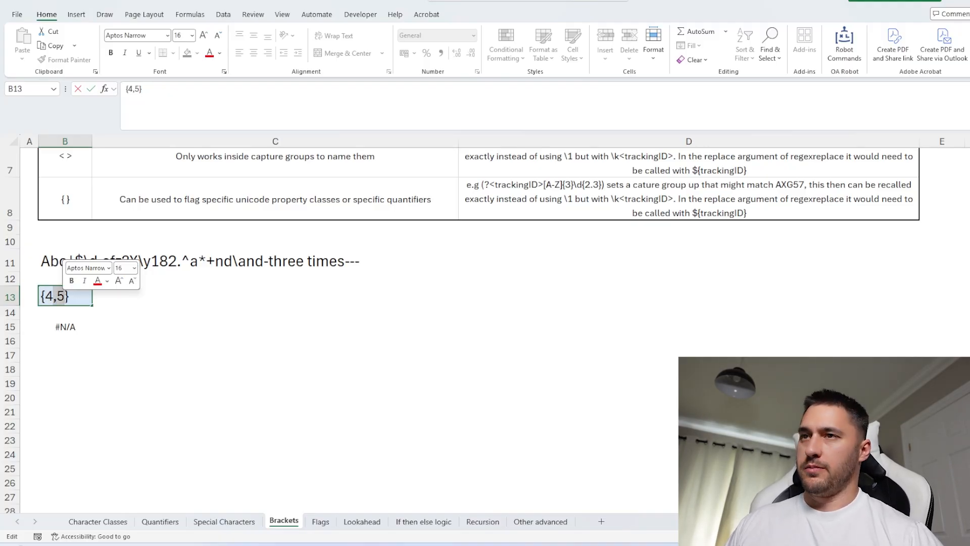
key("BackSpace")
key("Return")
Replace the number between the curly braces in B13 with the letter A, giving {A}.
double_click(57, 297)
key("BackSpace")
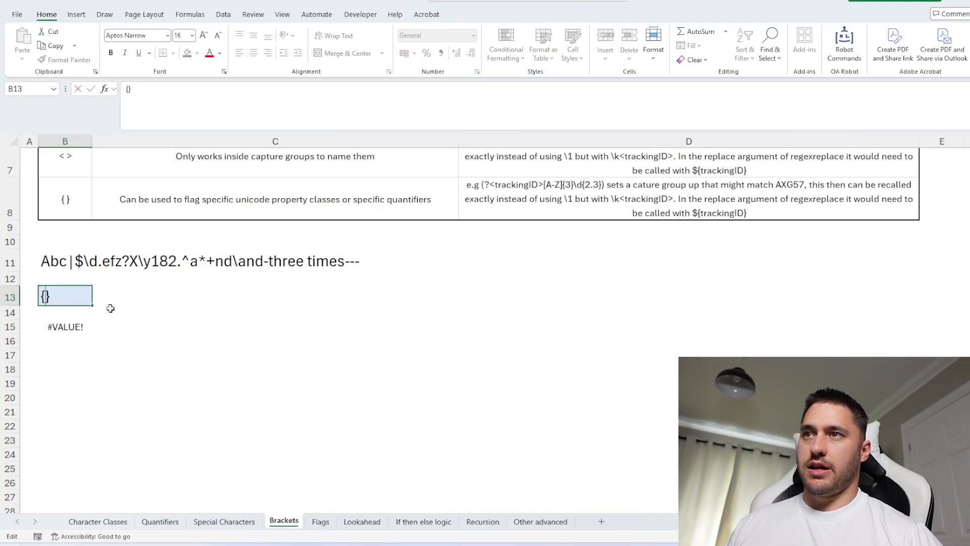
type("A")
key("Return")
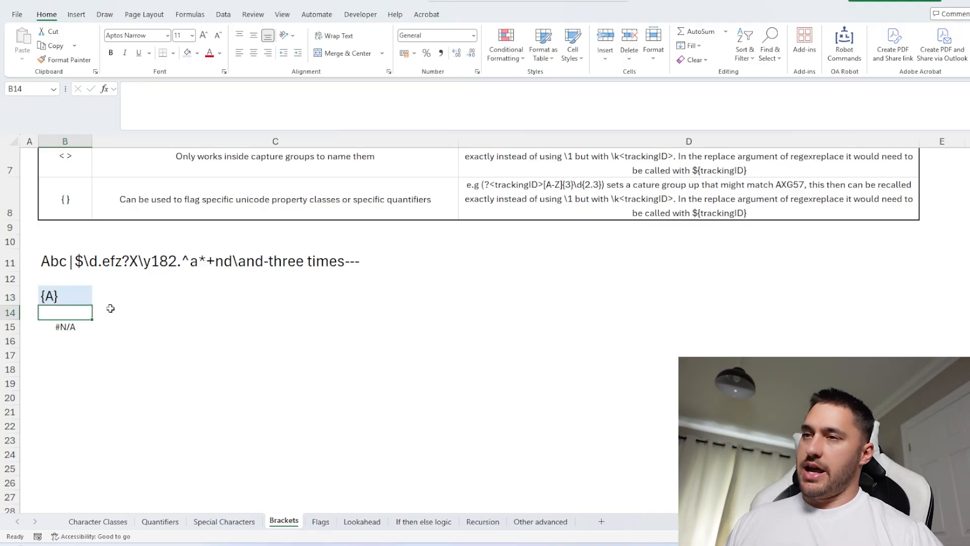
Wrap the leading A of the B11 test text in curly braces, giving {A}bc, and select the extract formula in B15.
double_click(42, 261)
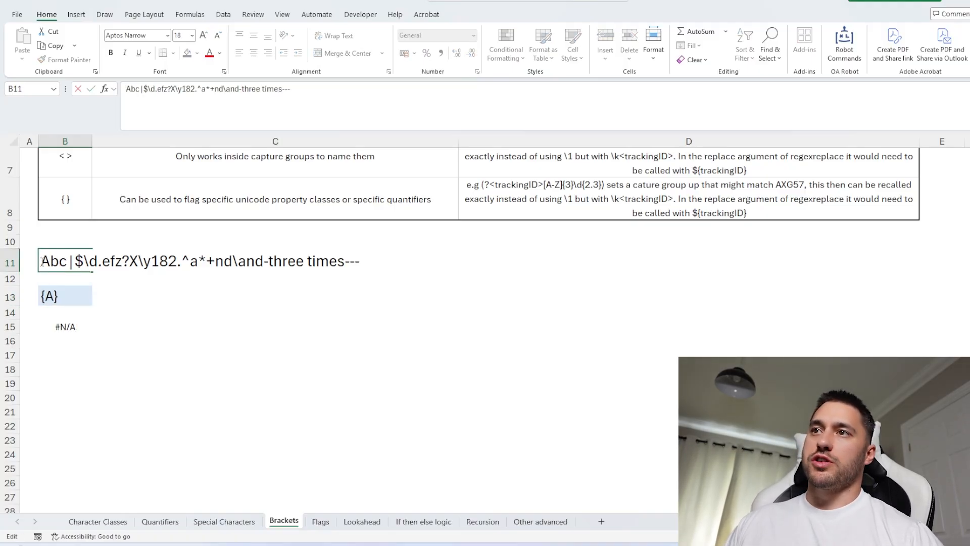
type("{")
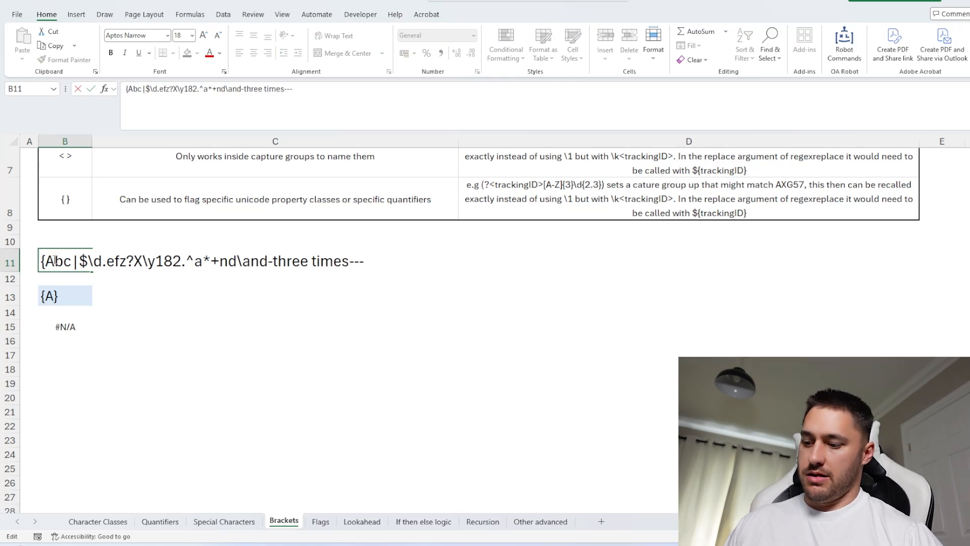
left_click(54, 261)
type("}")
key("Return")
key("Down")
key("Down")
key("Down")
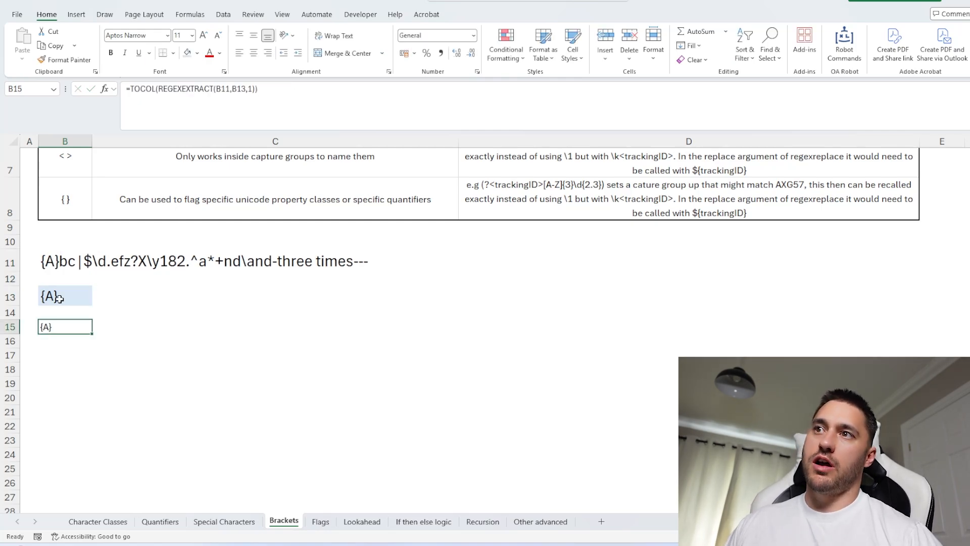
Remove the A from between the curly braces in both B13 and B11, leaving {} in each.
double_click(66, 298)
key("BackSpace")
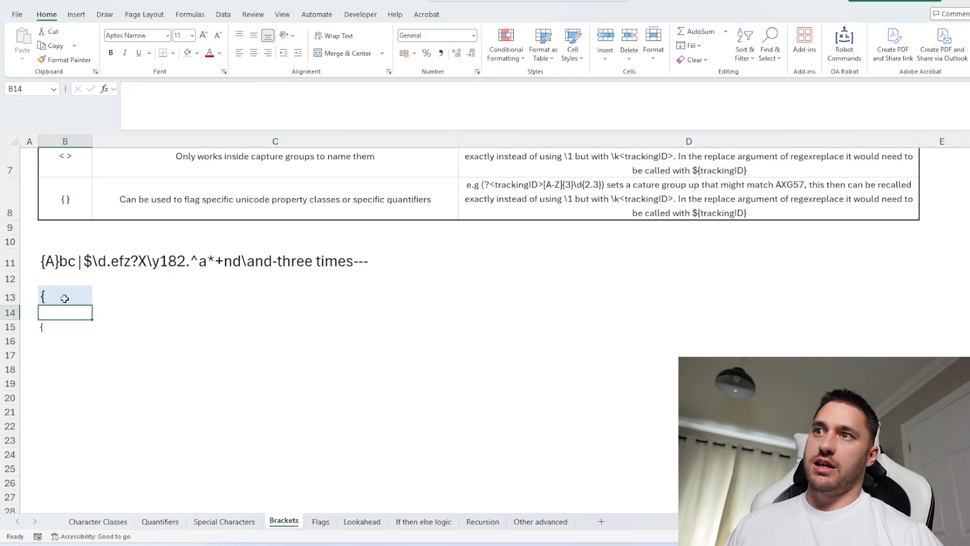
type("}")
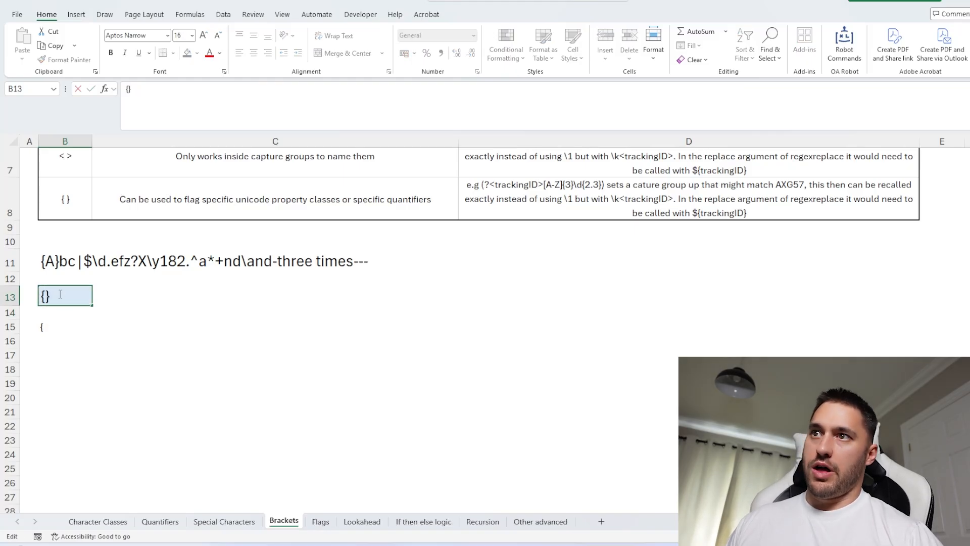
key("Return")
double_click(55, 262)
key("BackSpace")
key("Return")
Enter {3} as the B13 pattern and extend it to the range {3,4}.
double_click(46, 297)
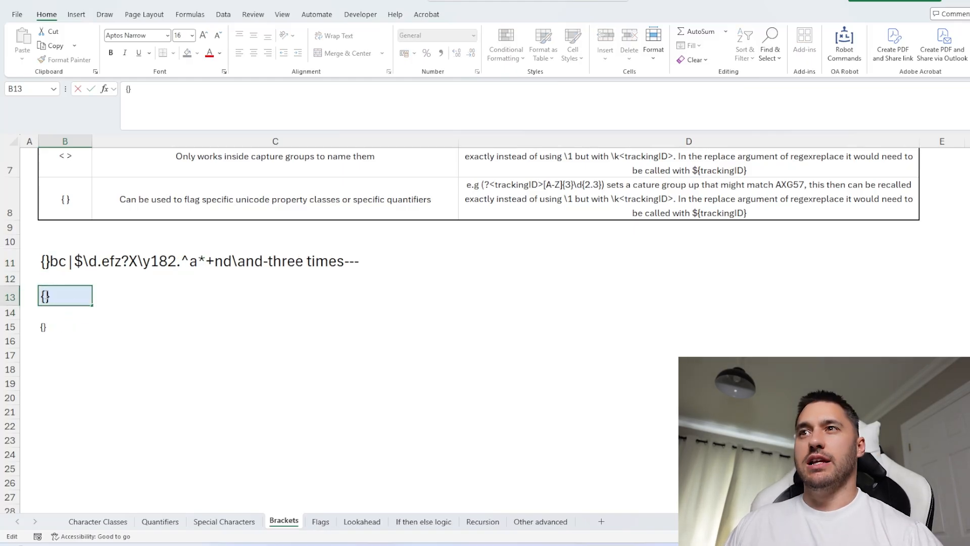
type("3")
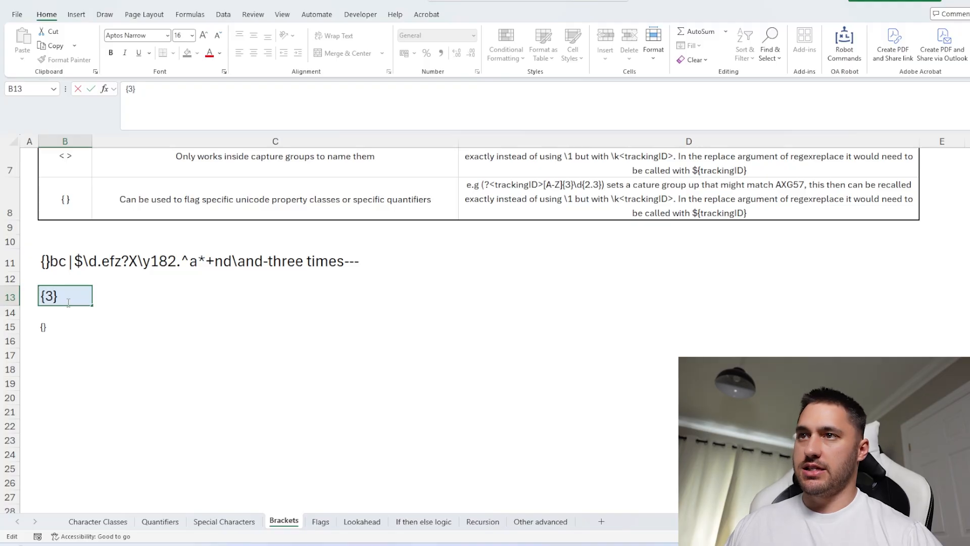
key("ctrl+Return")
double_click(67, 298)
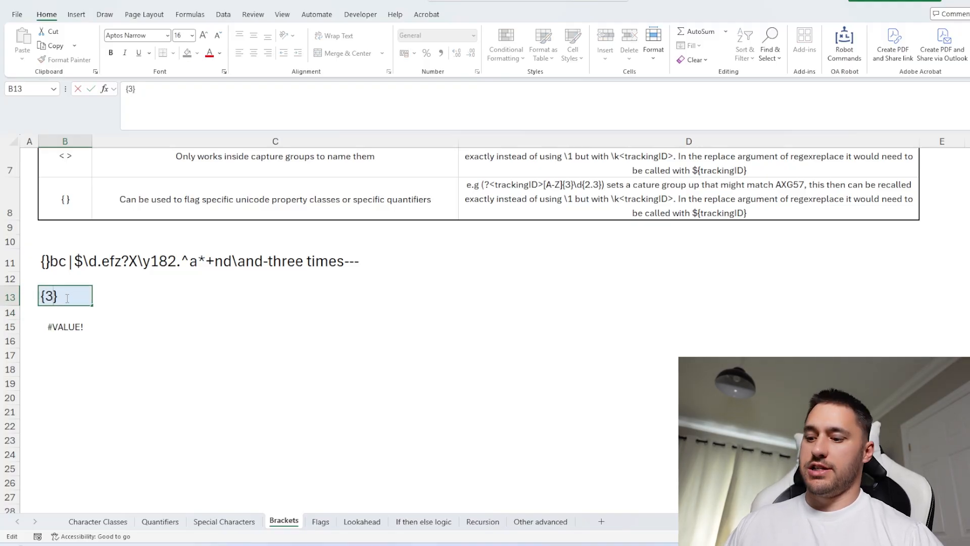
type(",4")
key("Return")
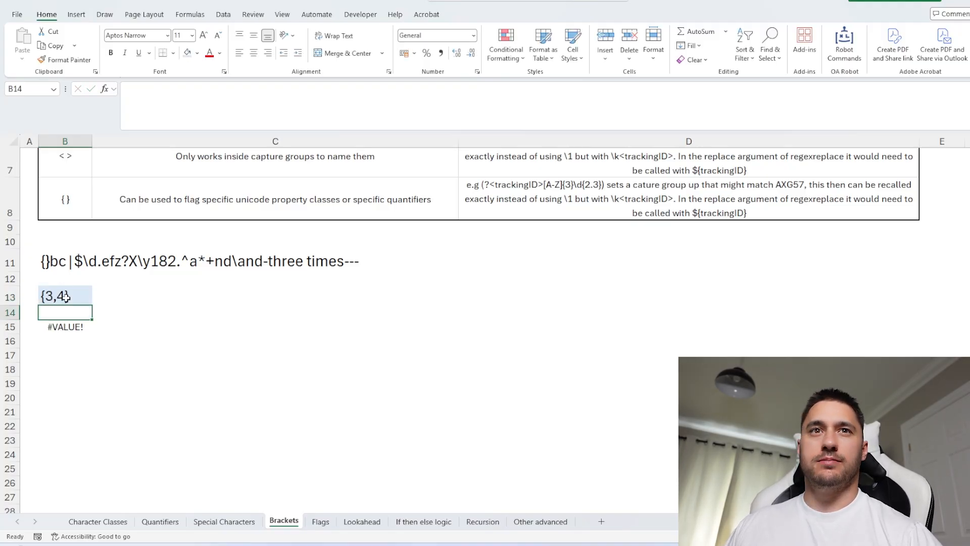
Replace the range between the curly braces in B13 with the digit class, giving {\d}.
double_click(66, 298)
left_click_drag(53, 296, 66, 297)
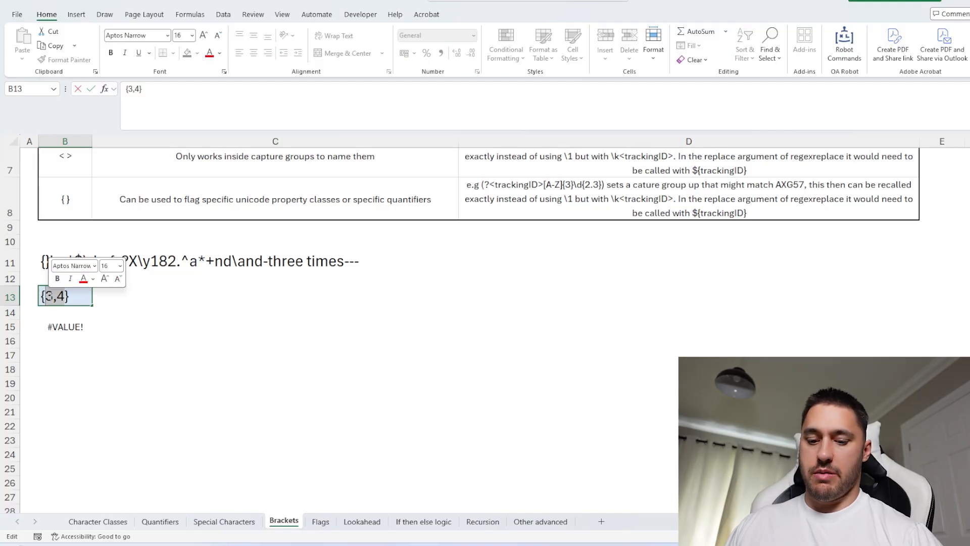
type("\\d")
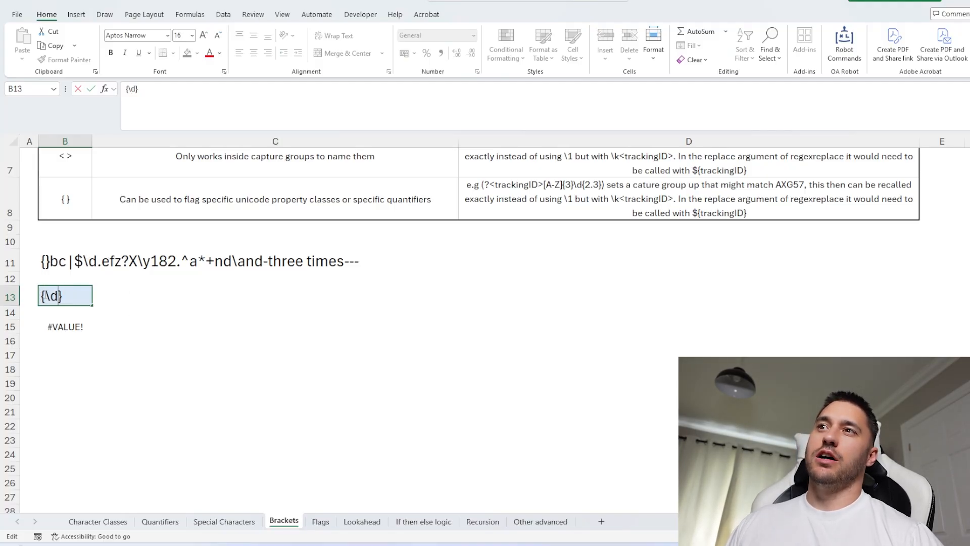
key("Return")
Wrap the B13 pattern in square brackets, giving [{\d}], and select the extract formula in B15.
double_click(85, 295)
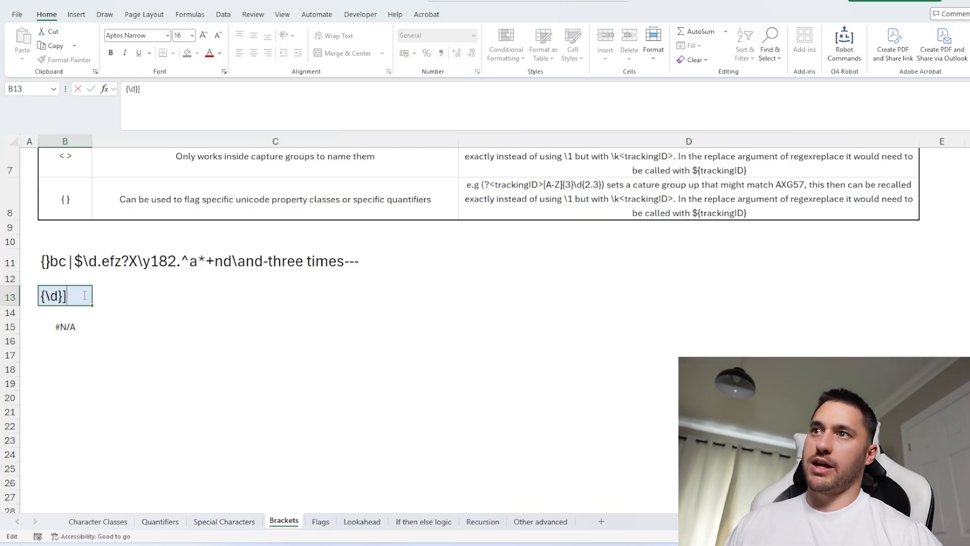
left_click(43, 296)
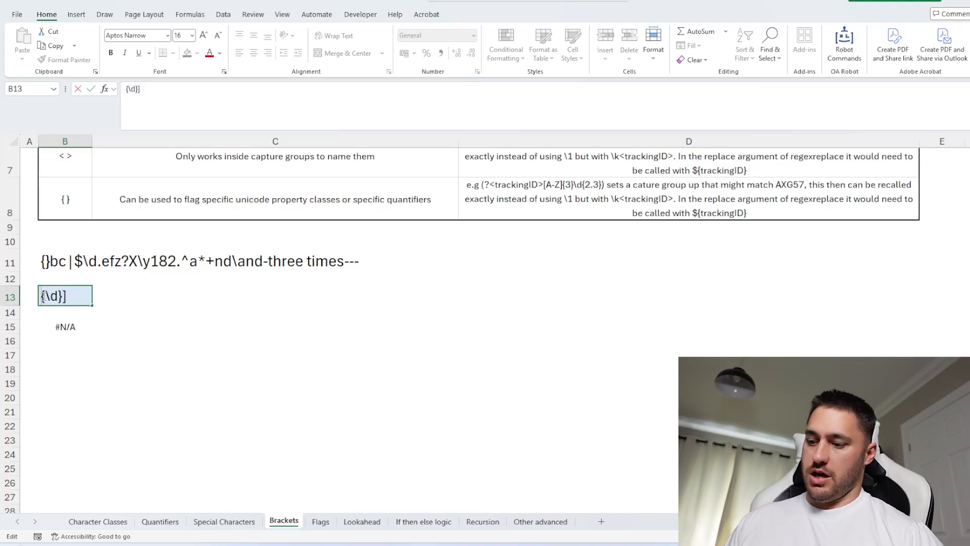
type("[")
key("Return")
left_click(64, 323)
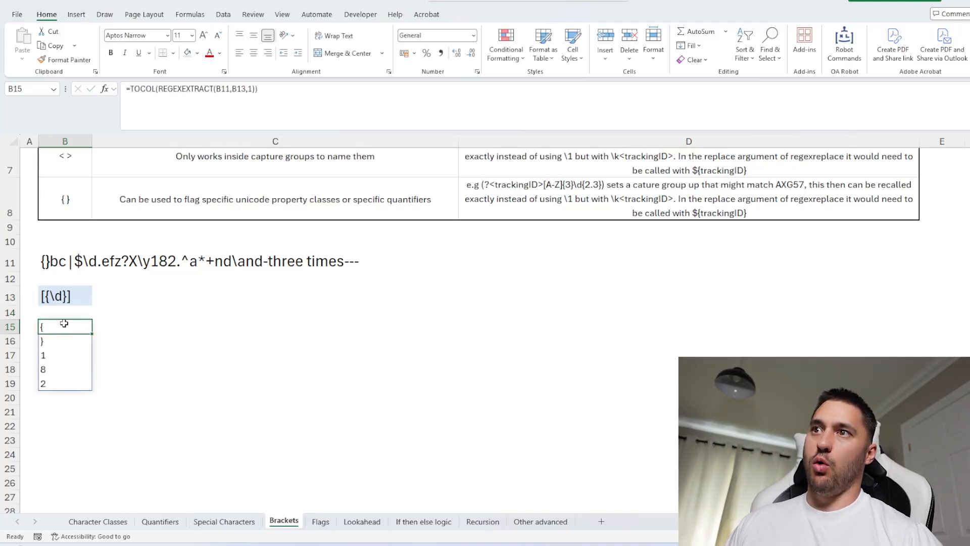
Replace the whole B13 pattern with a pair of angle brackets, <>.
double_click(71, 297)
left_click_drag(69, 296, 30, 296)
type("<>")
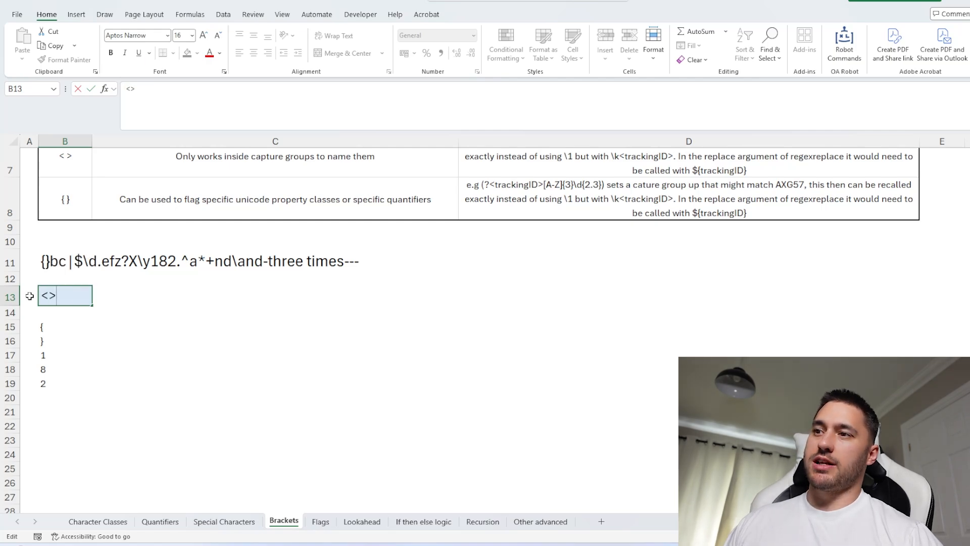
key("Return")
Insert <> between the | and $ characters of the B11 test text and select the B13 pattern.
left_click(129, 263)
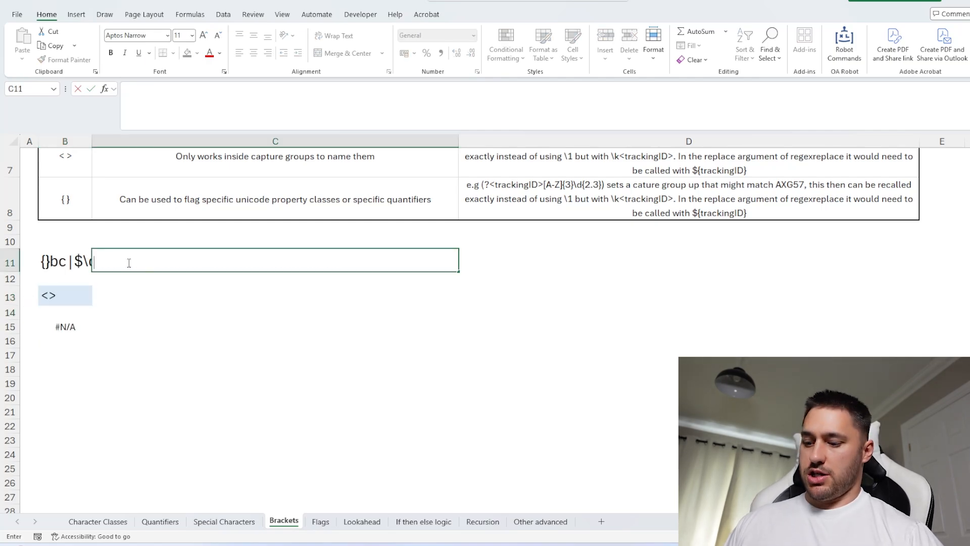
double_click(76, 261)
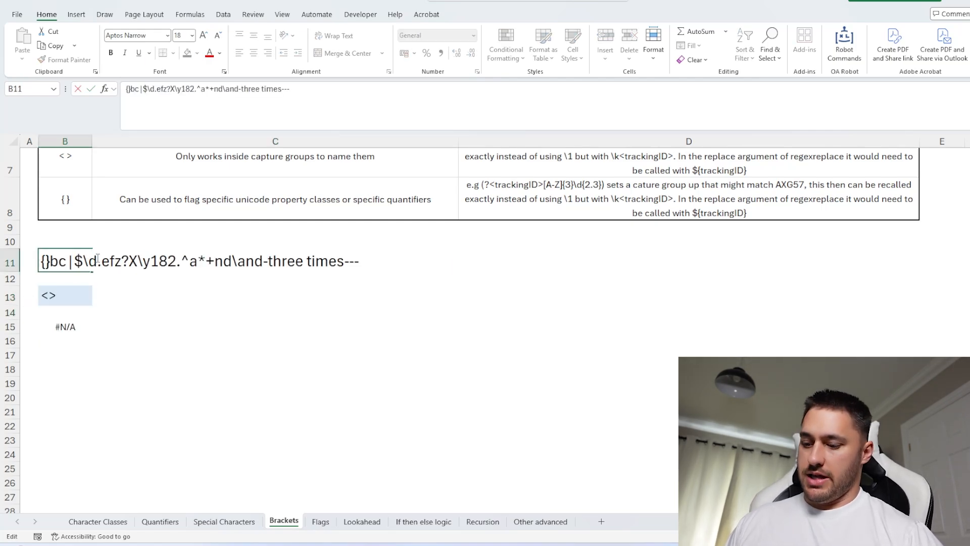
type("<>")
left_click(64, 327)
left_click(65, 298)
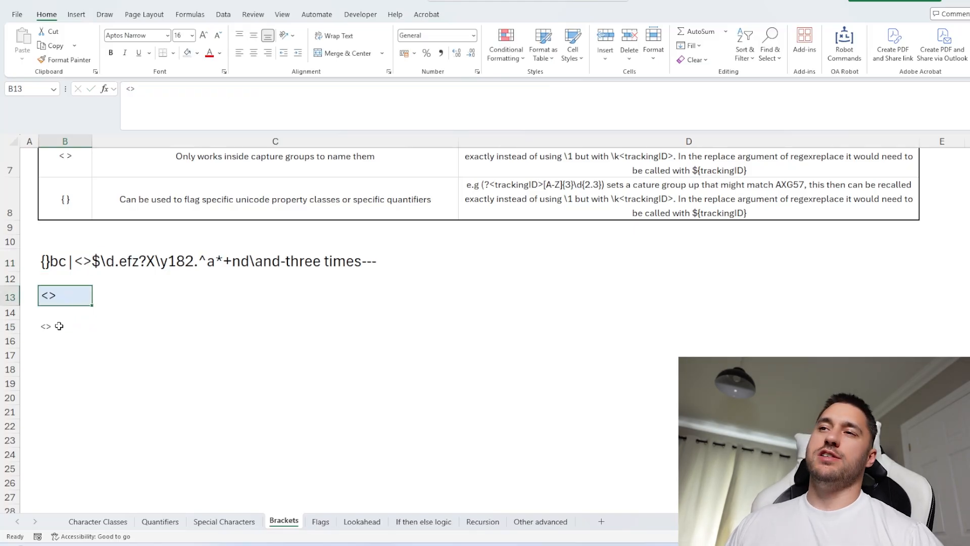
Try to turn the angle brackets in B13 into the start of a named capture group, (?<name>.
double_click(49, 296)
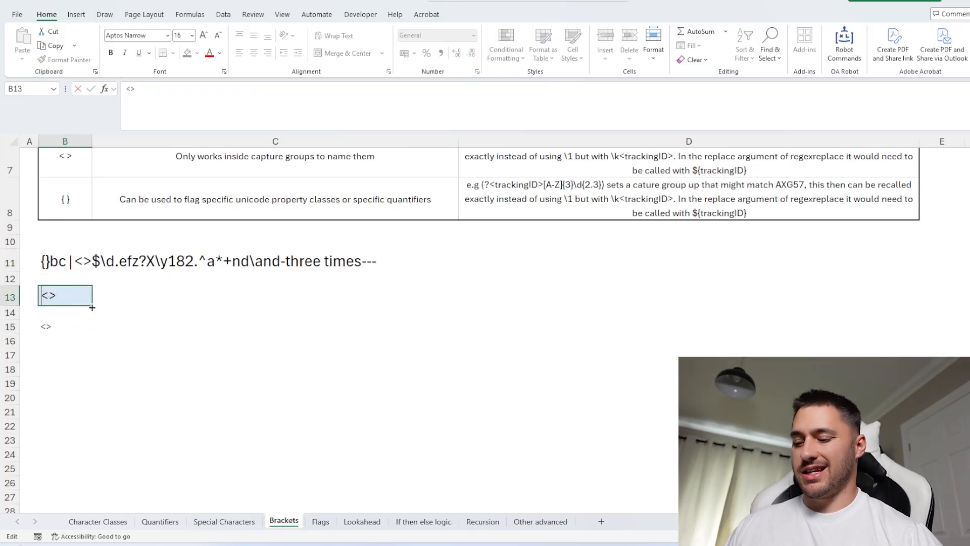
type("(?")
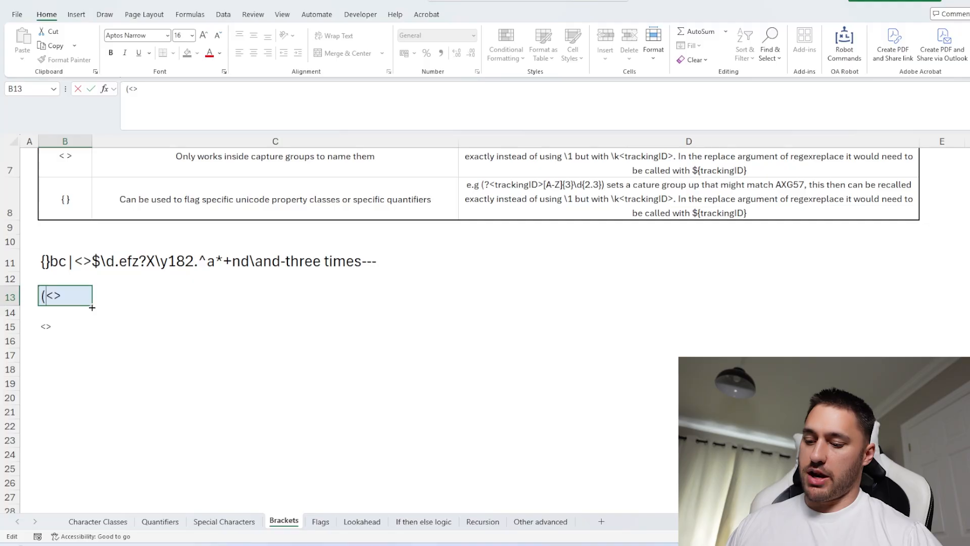
left_click(61, 296)
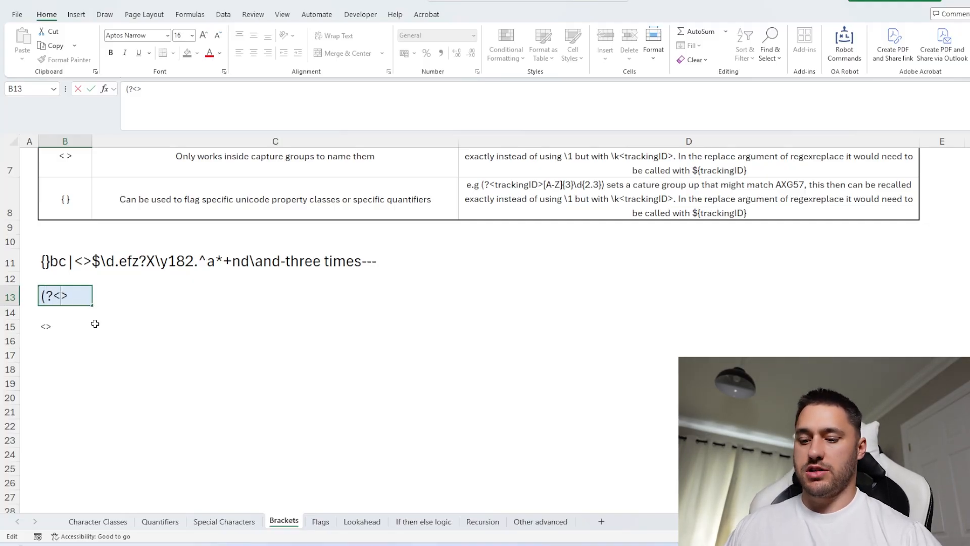
type("name")
left_click_drag(102, 297, 40, 297)
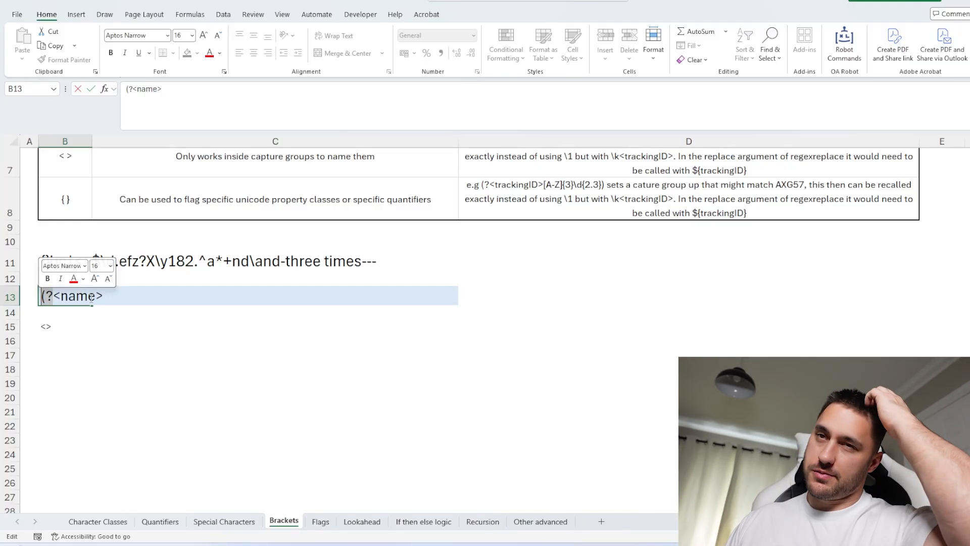
Clear the extract formula in B15 and the pattern in B13.
key("Down")
key("Down")
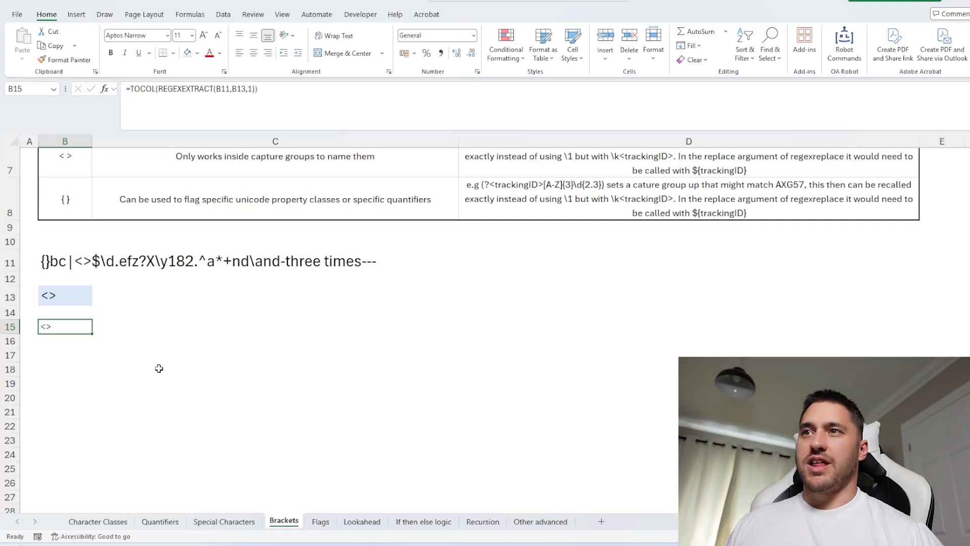
key("Delete")
key("Up")
key("Up")
key("Delete")
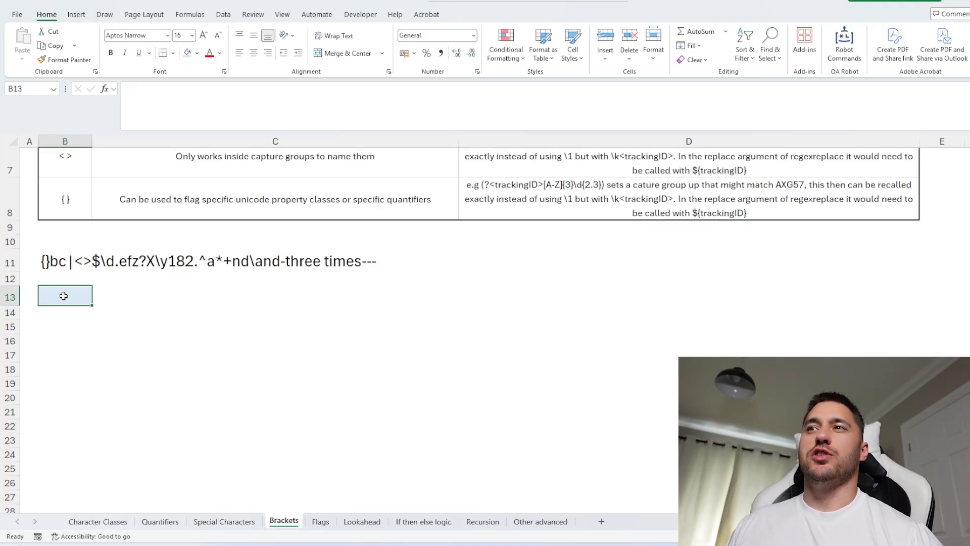
type("(?")
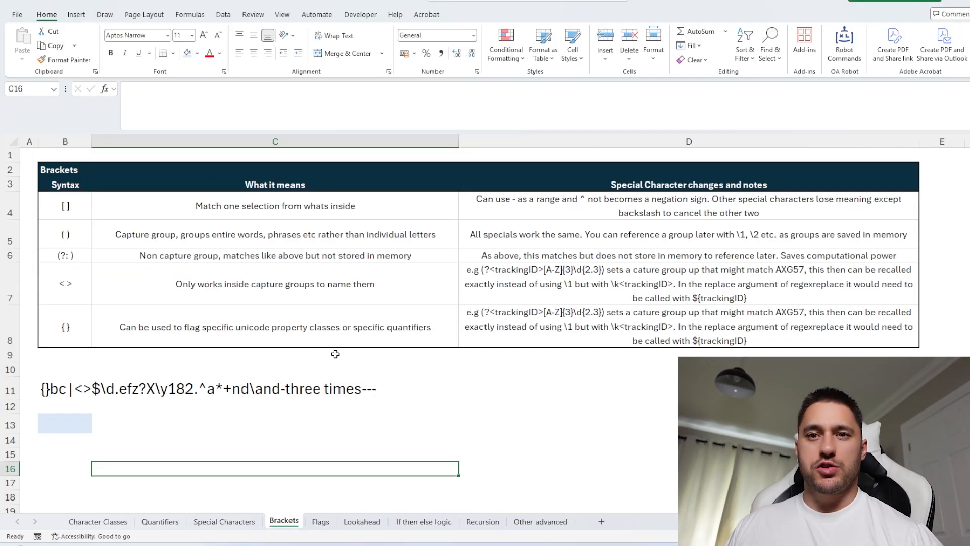
scroll(336, 355, "down", 1)
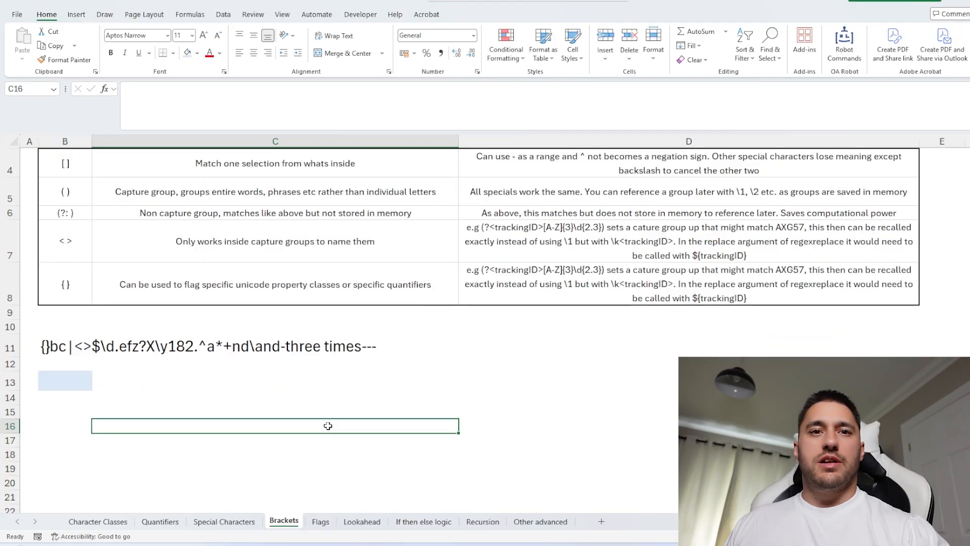